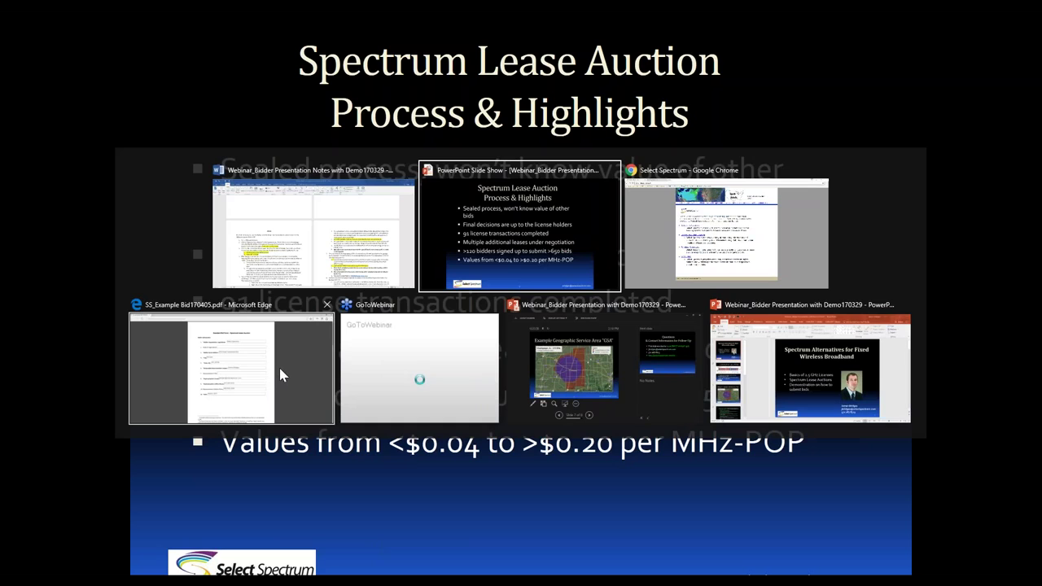
- Switch to Chrome and open the Spectrum Lease Auction page of the Select Spectrum website
key(alt+Tab)
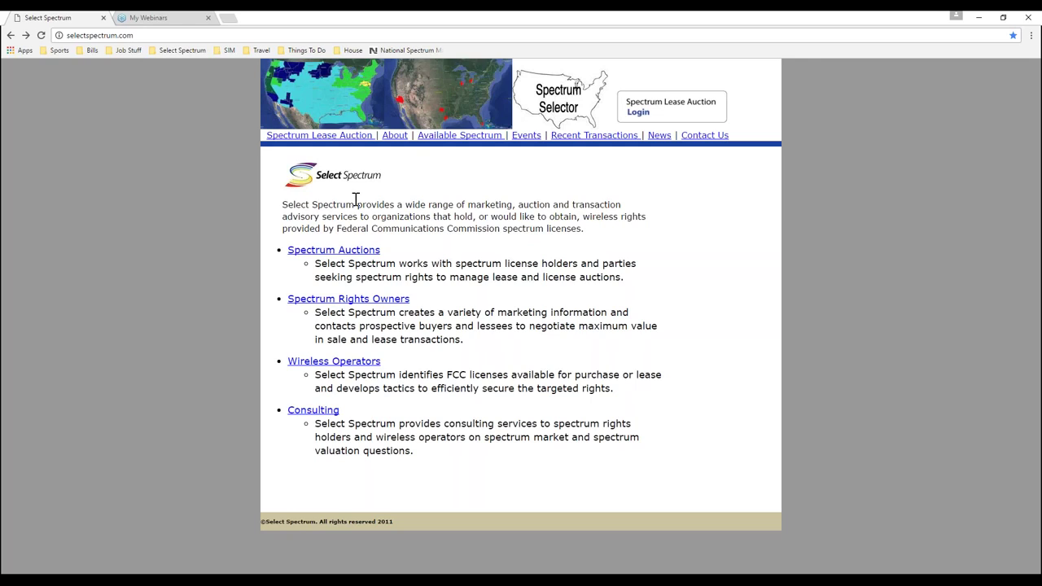
click(315, 136)
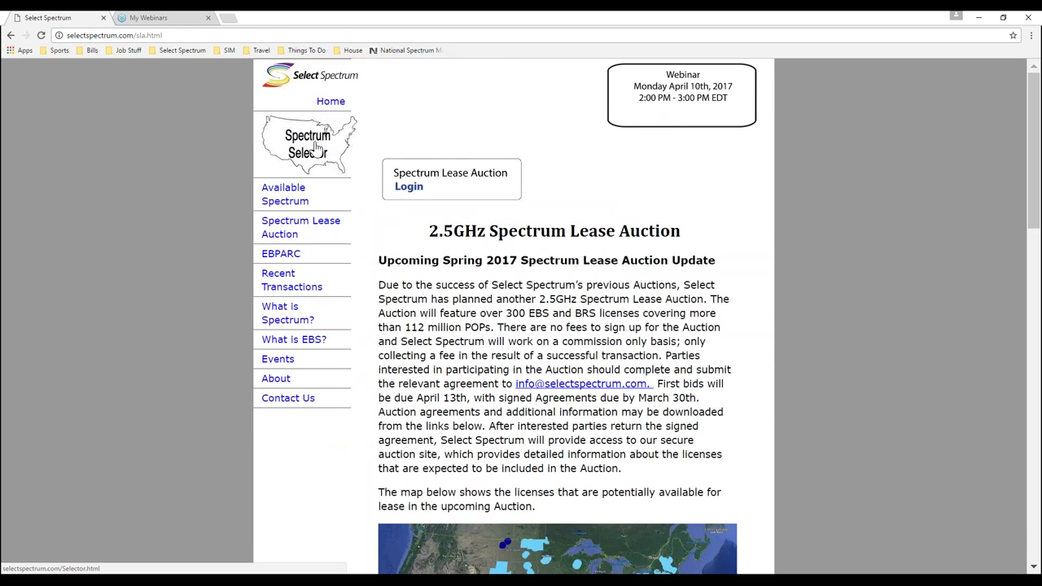
click(318, 146)
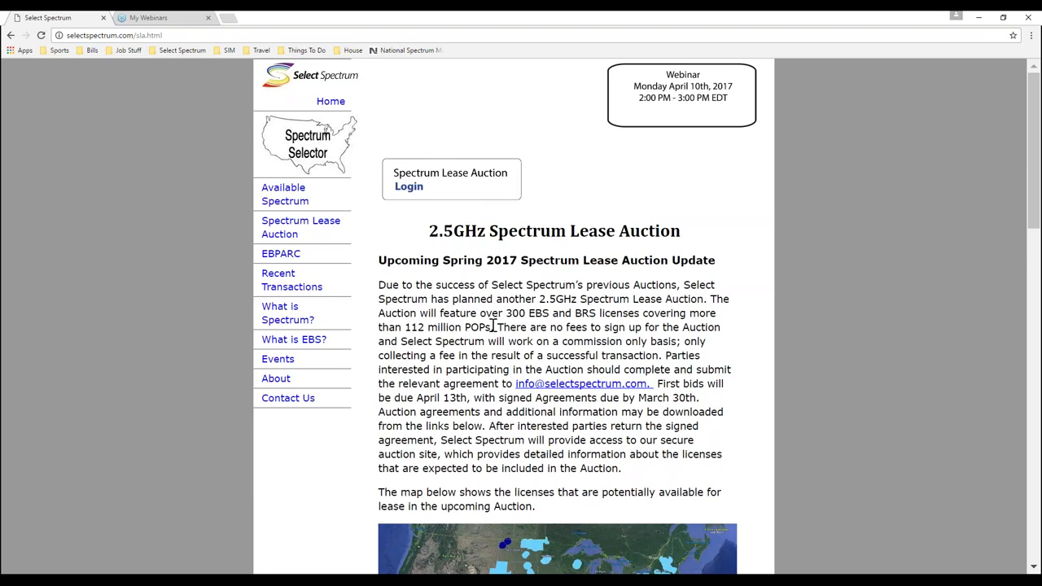
- Review the auction page's map, forms and demonstration videos, and open the Spectrum Lease Auction login
scroll(516, 334, down, 6)
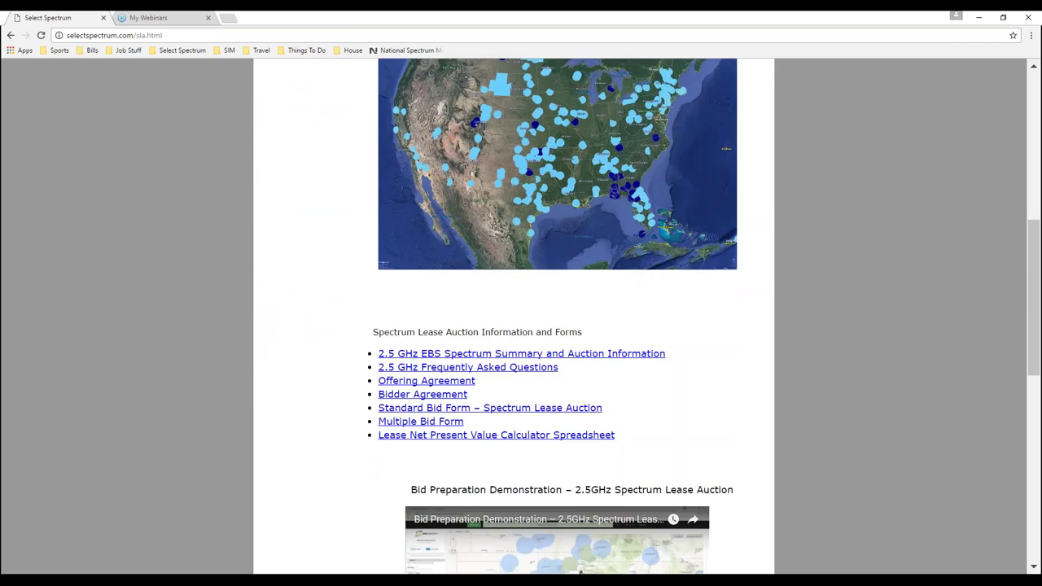
scroll(501, 429, down, 3)
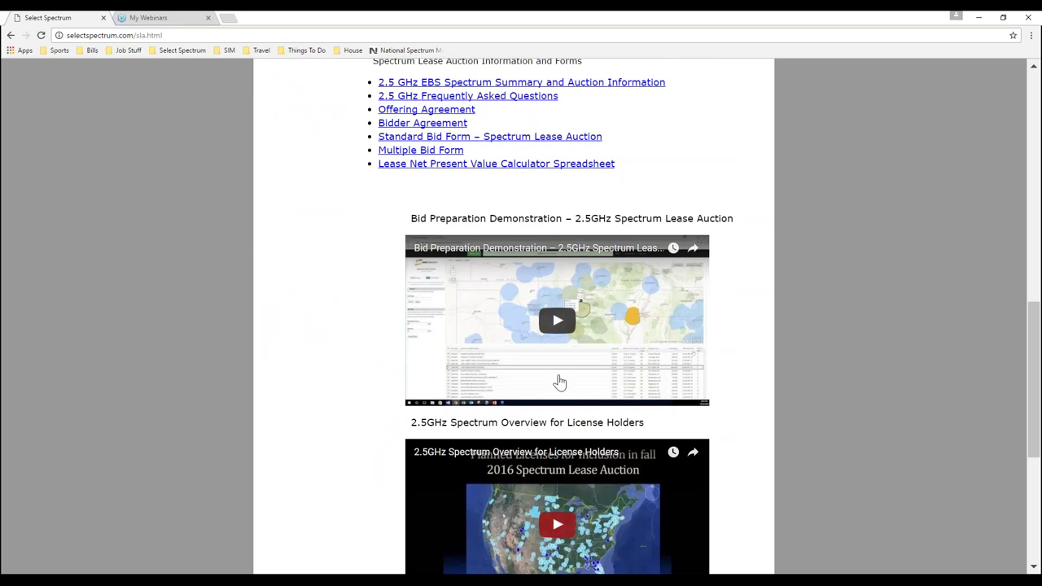
scroll(573, 452, down, 3)
scroll(558, 432, up, 4)
scroll(536, 409, up, 1)
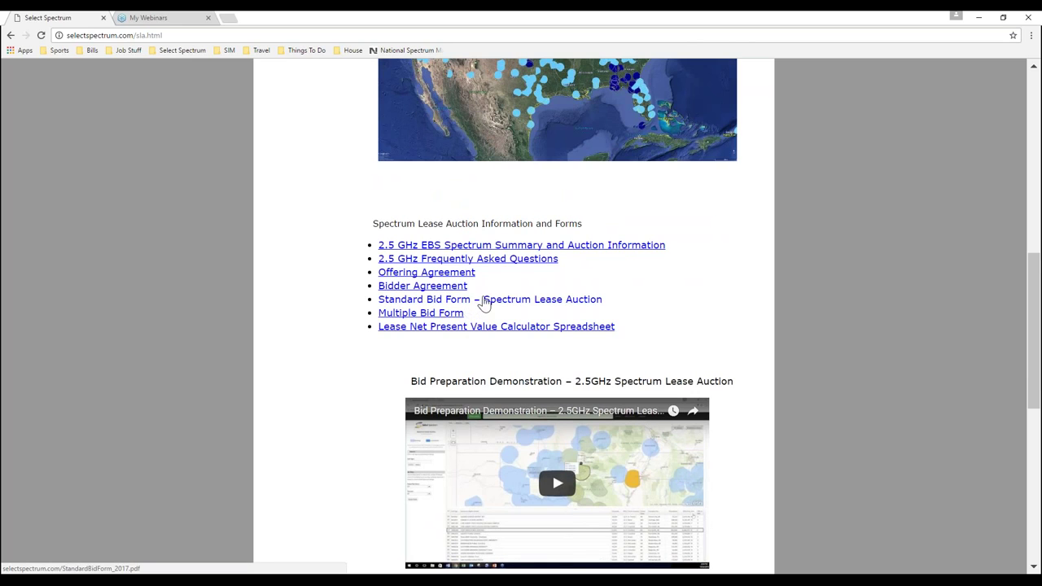
scroll(477, 309, up, 7)
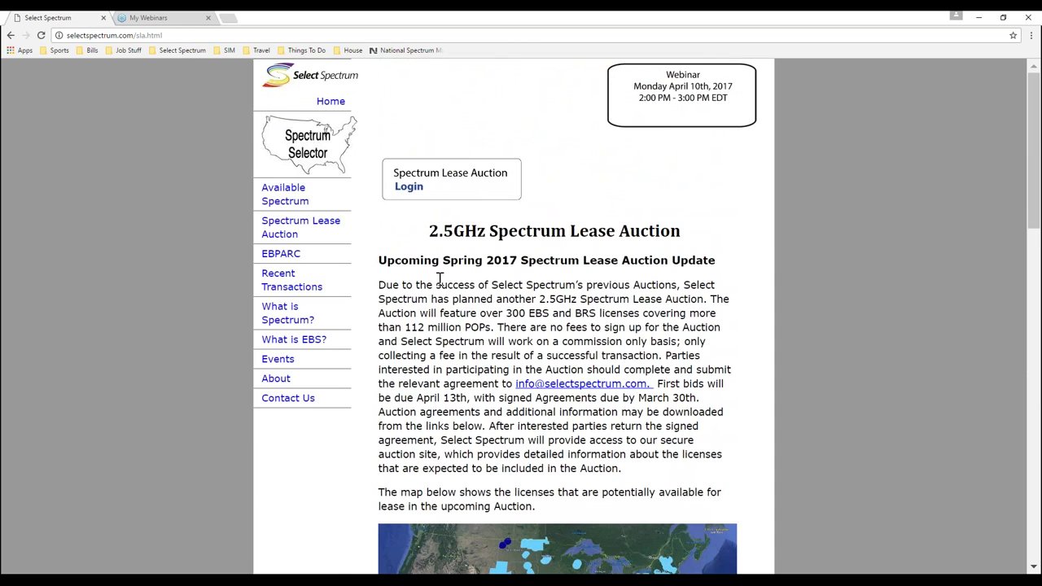
click(419, 187)
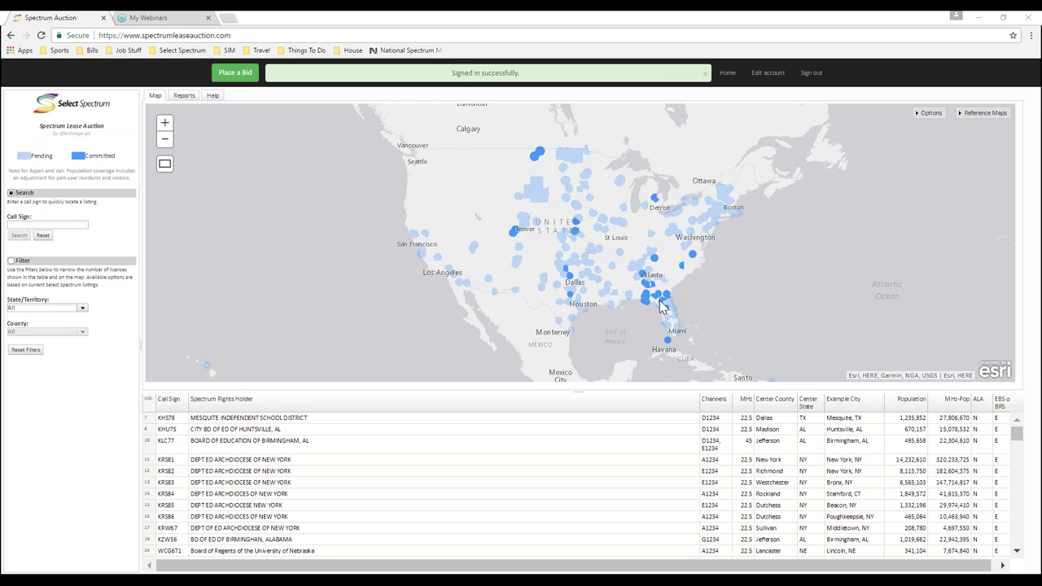
- Sort the license table by the ALA column so that the Y entries come first
click(661, 306)
click(976, 407)
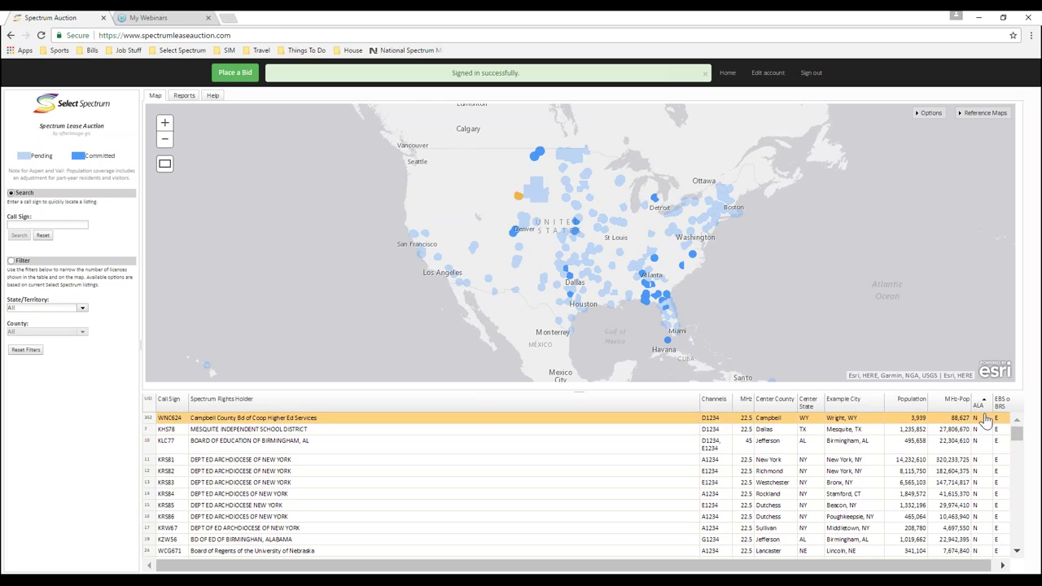
click(979, 404)
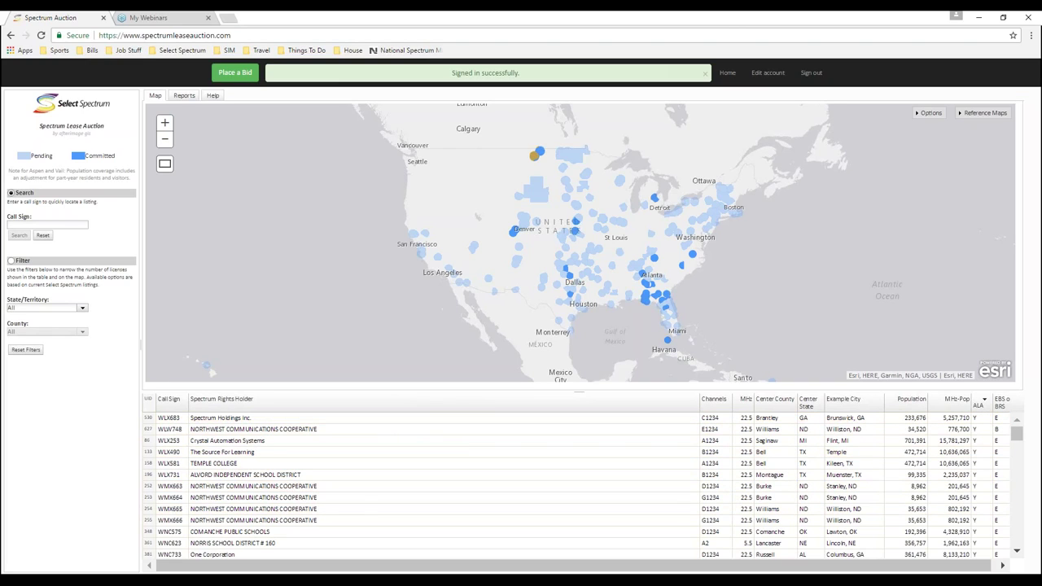
- Filter the license listings by state to OK
click(83, 310)
click(82, 312)
scroll(60, 477, down, 8)
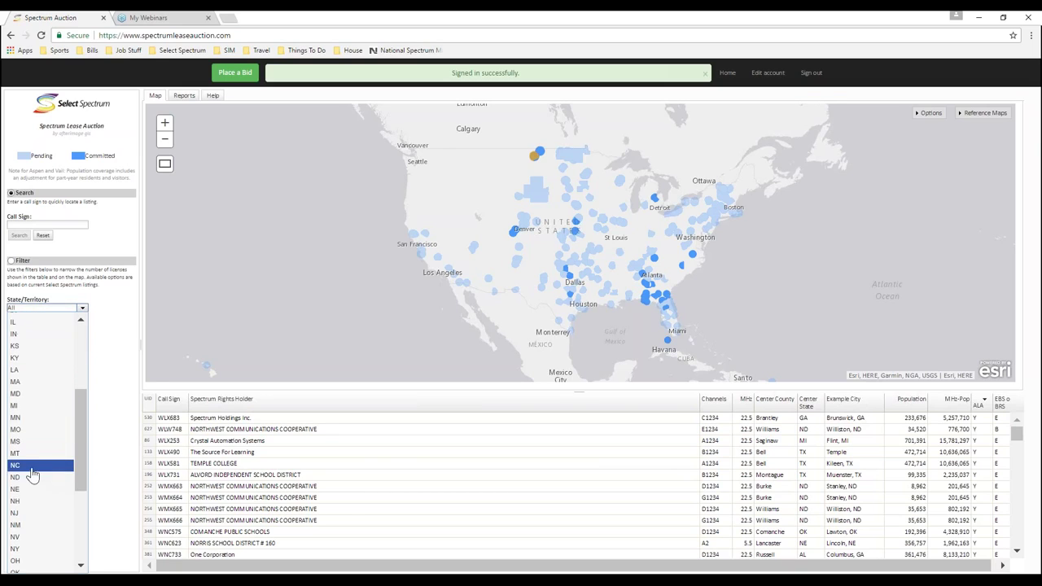
click(22, 464)
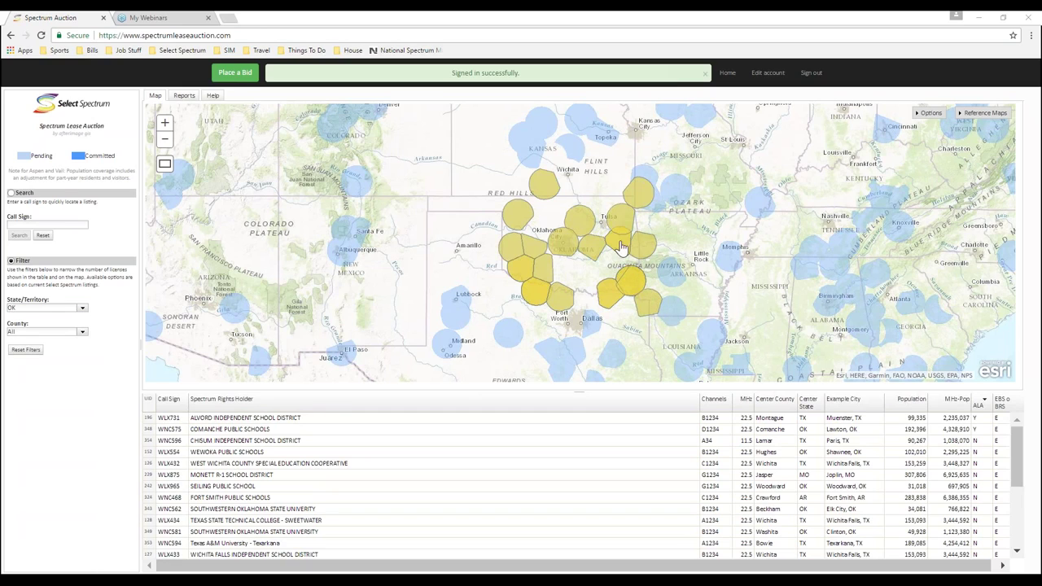
- Look through the filtered license table and list the overlapping licenses southeast of Tulsa on the map
scroll(549, 423, down, 4)
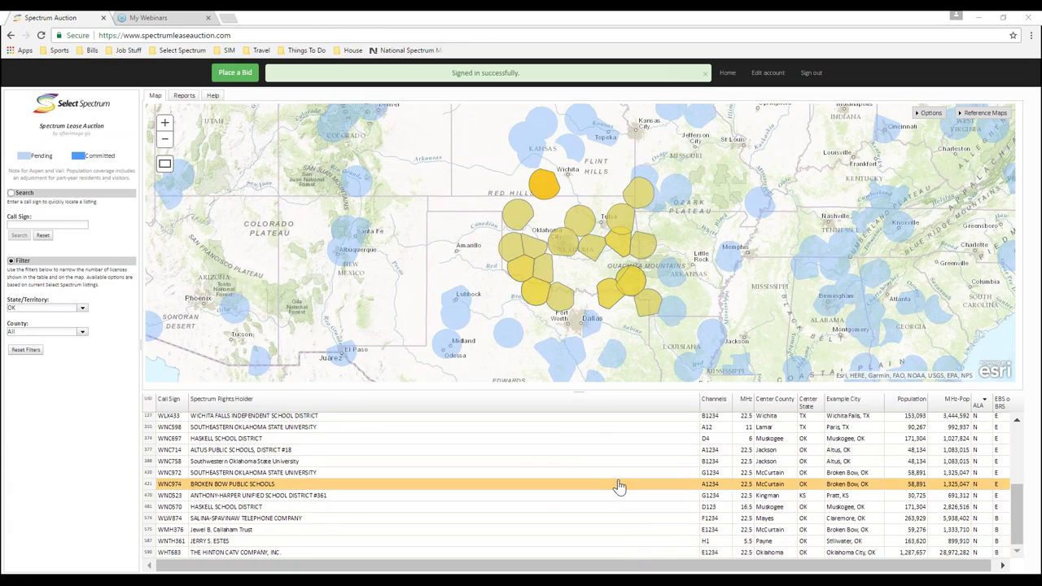
scroll(610, 485, up, 4)
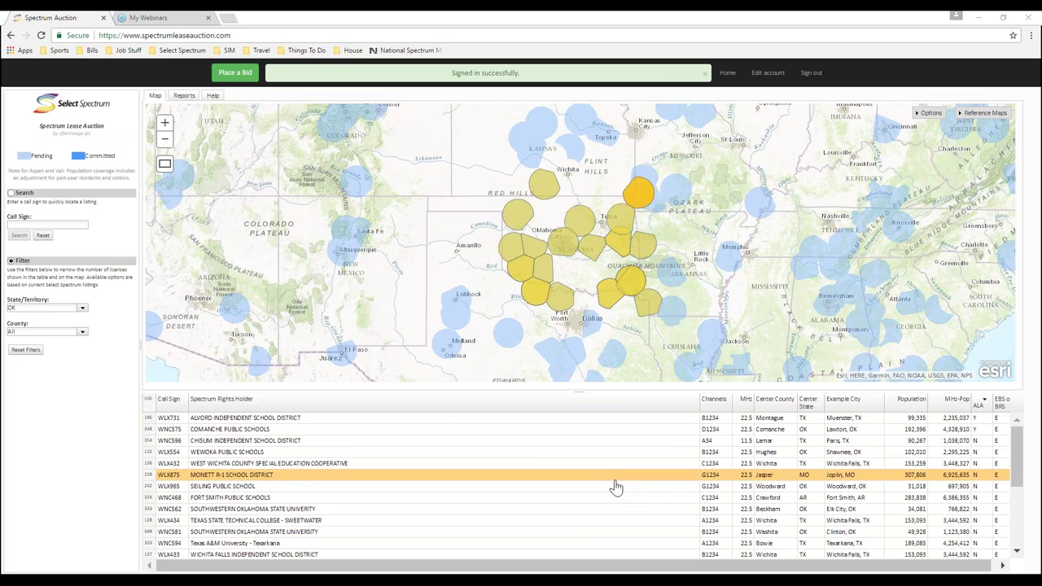
scroll(610, 480, up, 1)
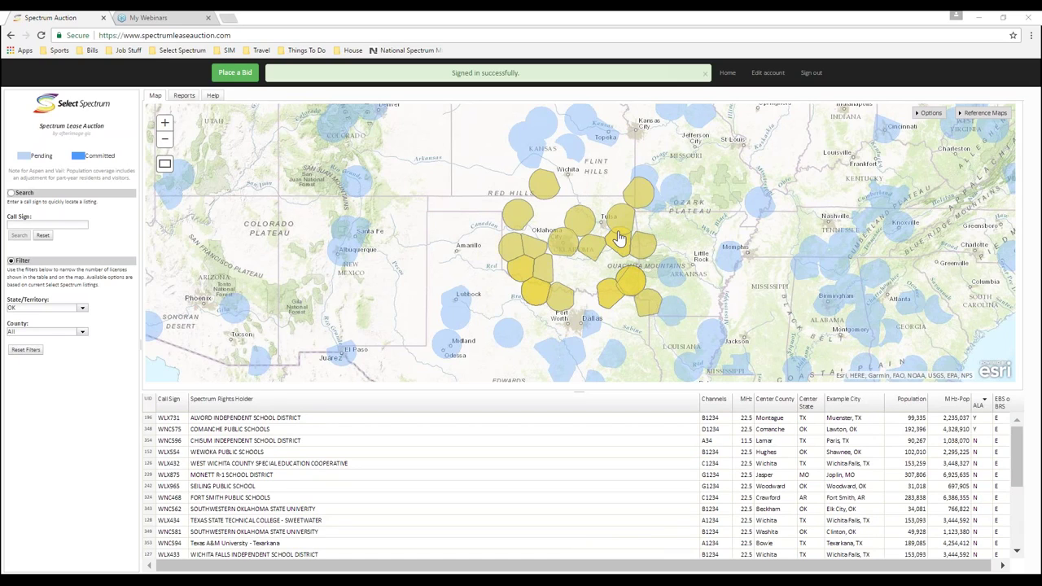
click(619, 238)
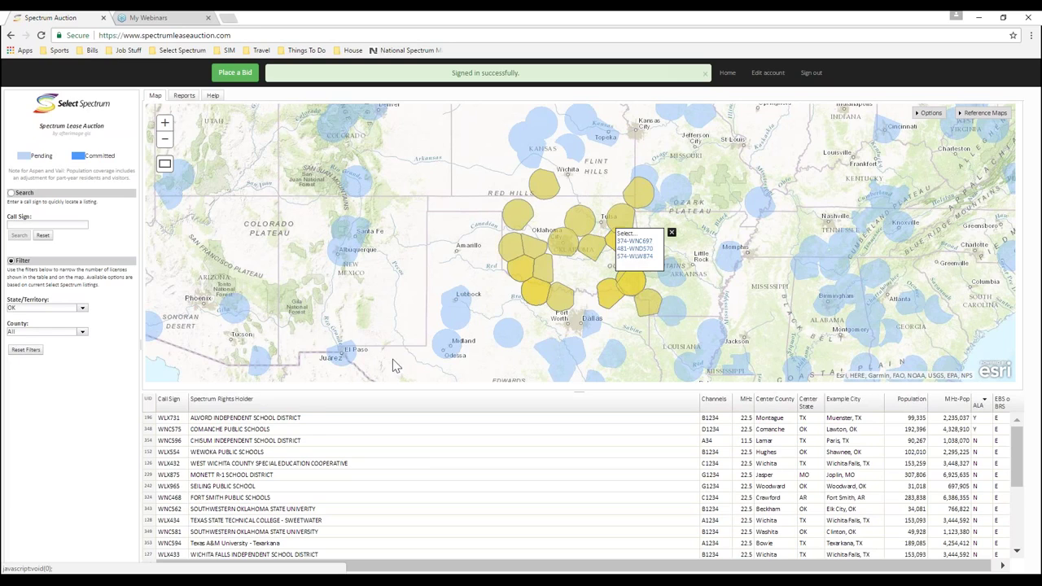
- Select the Comanche Public Schools license WNC575 in the table to show its service area on the map
click(364, 436)
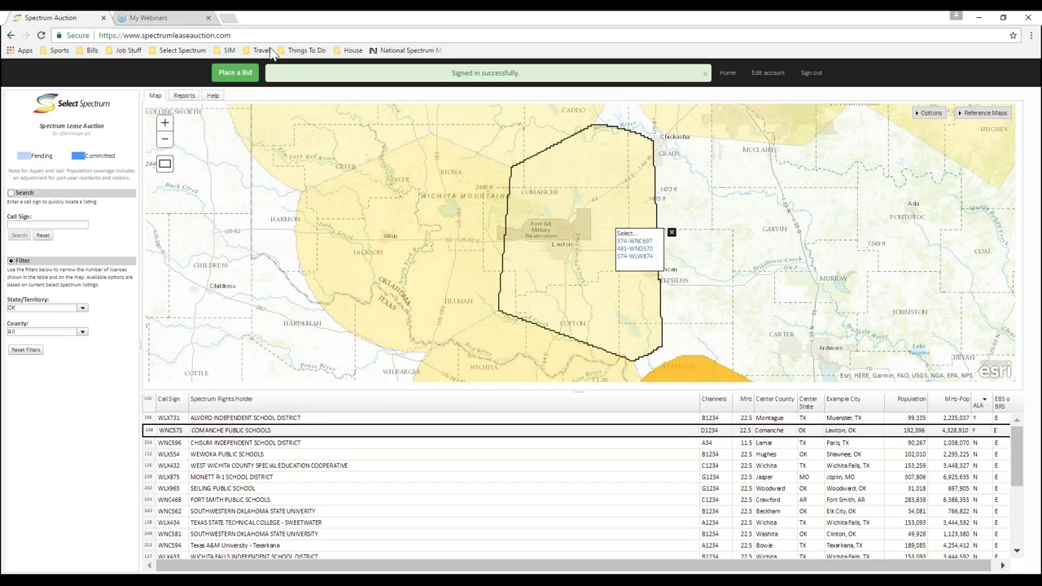
click(869, 430)
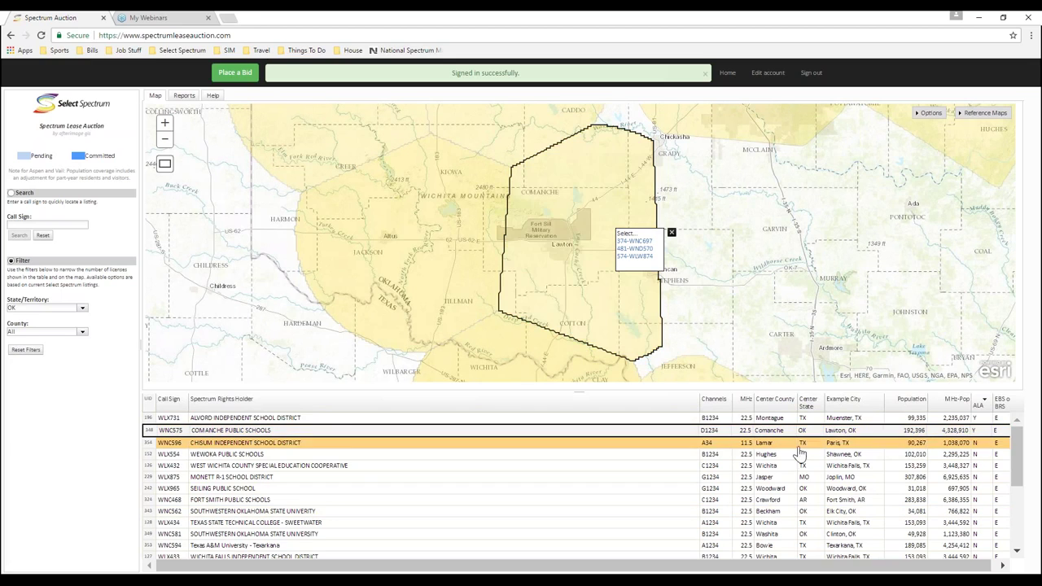
- Open selectspectrum.com/sla in a new browser tab placed right after the Spectrum Auction tab
click(224, 17)
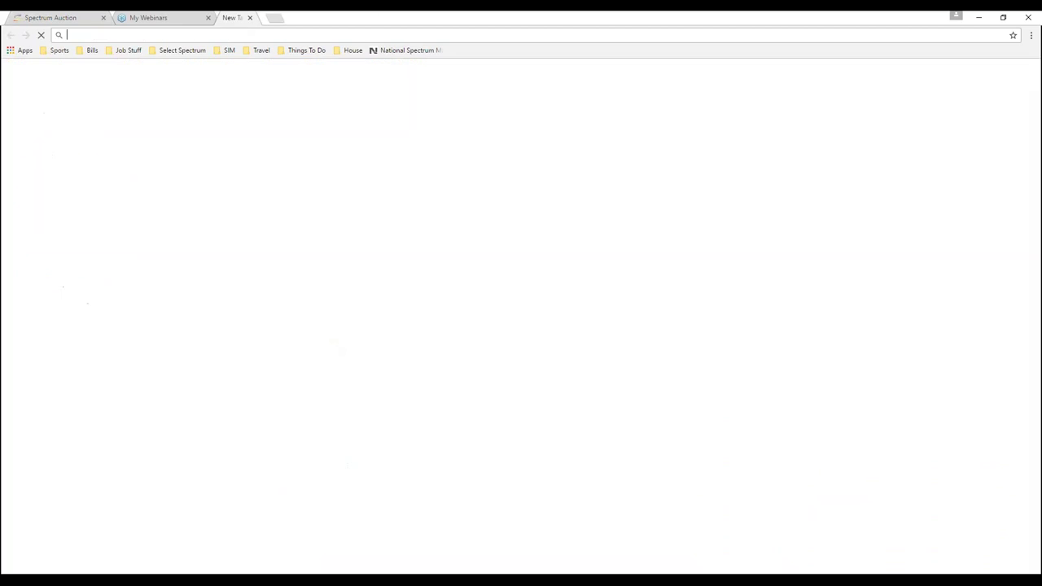
drag(256, 20, 166, 15)
text(selectspectrum.com)
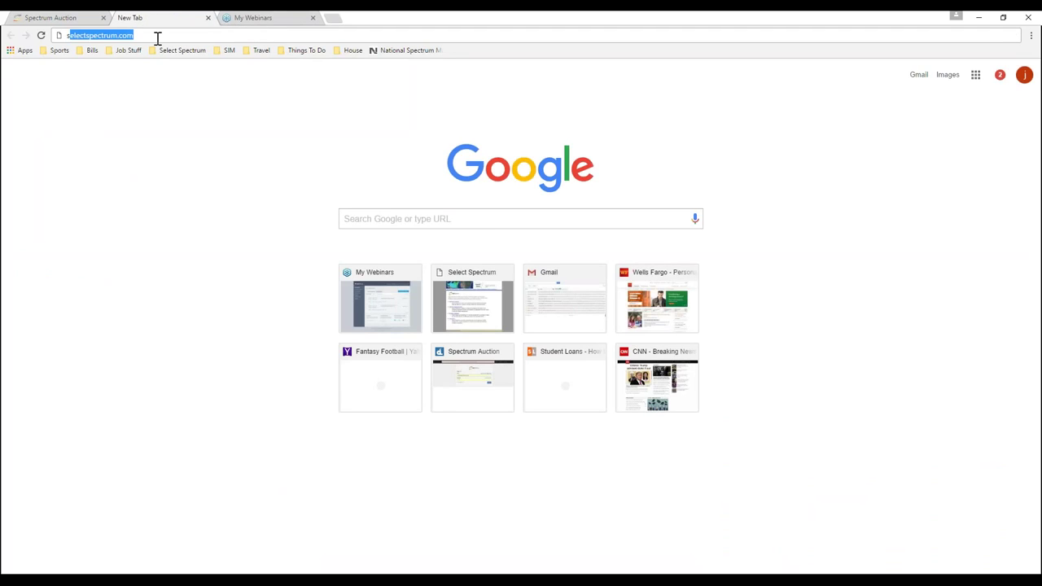
key(Right)
text(/sla)
key(Return)
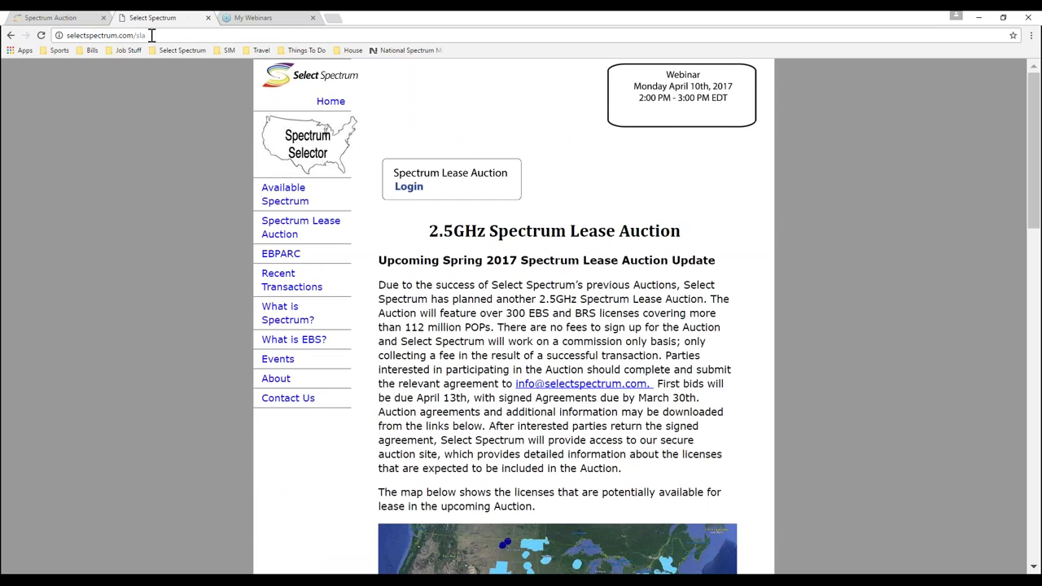
- Download the Lease Net Present Value Calculator Spreadsheet, open it in Excel and enable editing
scroll(622, 422, down, 3)
scroll(620, 423, down, 4)
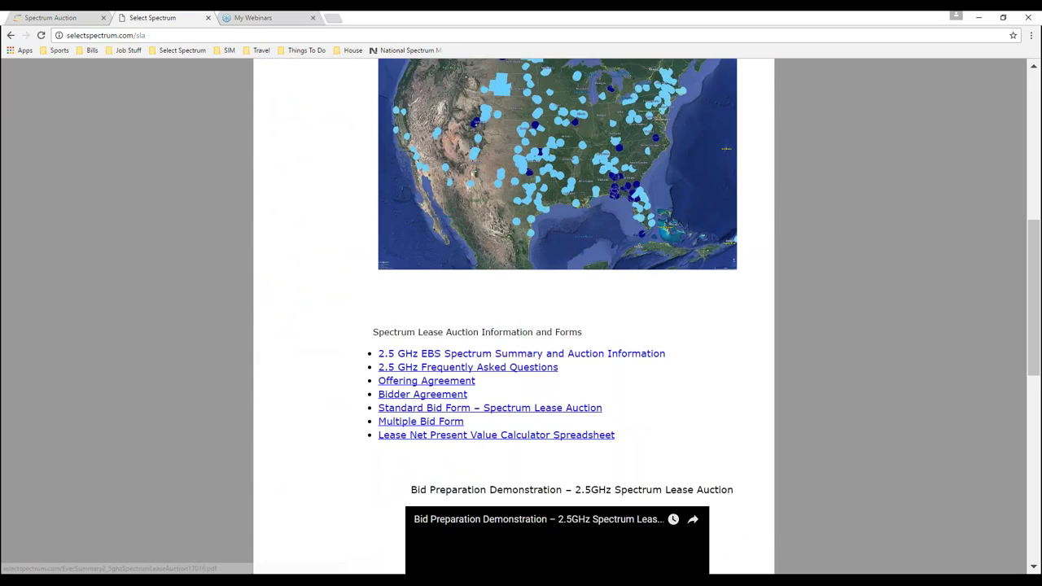
scroll(563, 282, up, 2)
scroll(563, 283, down, 4)
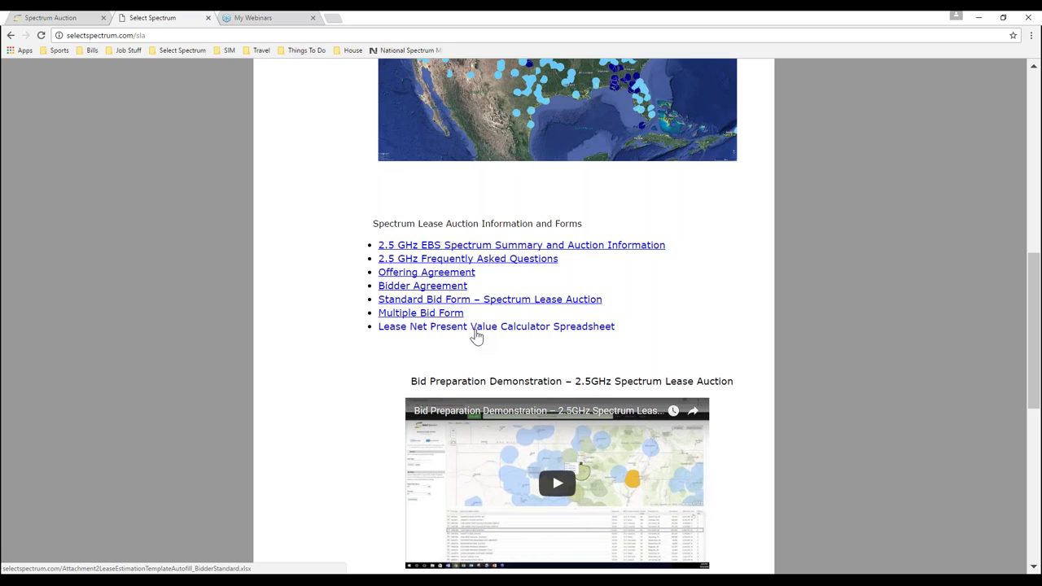
click(472, 331)
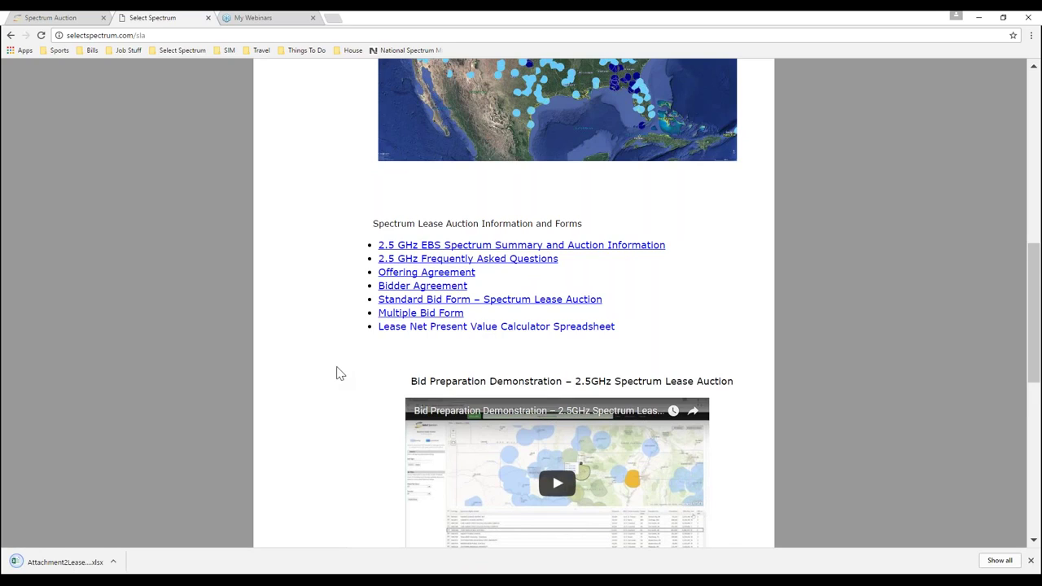
click(67, 560)
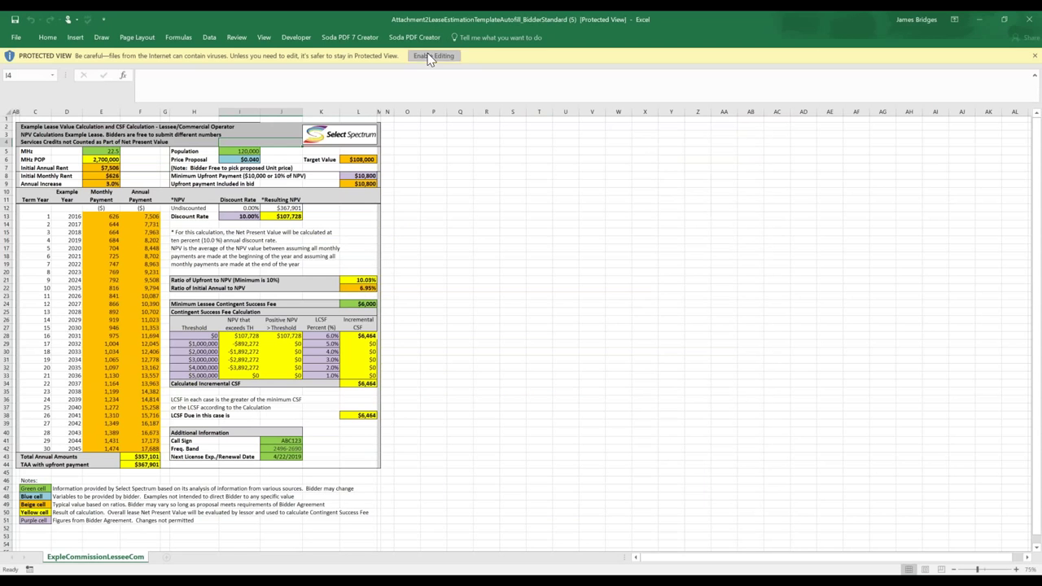
click(429, 55)
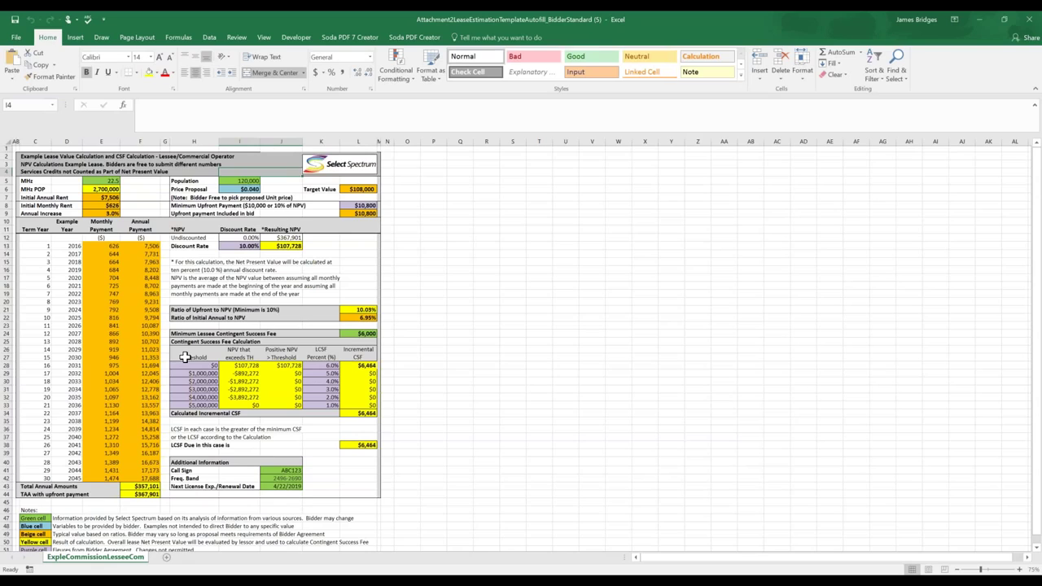
- Set the Population in the lease value calculator to 192396
scroll(185, 357, down, 2)
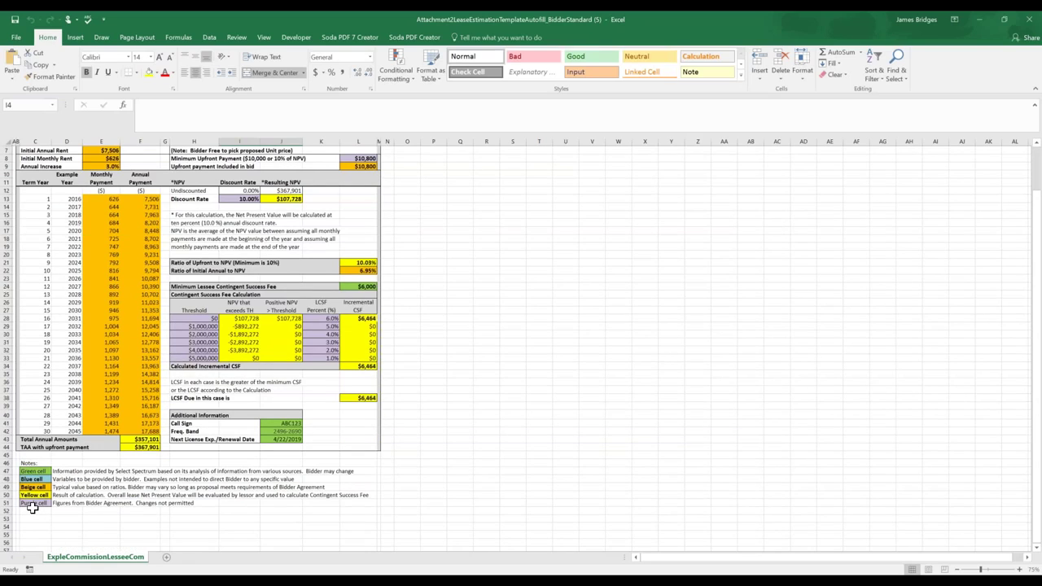
scroll(48, 484, up, 1)
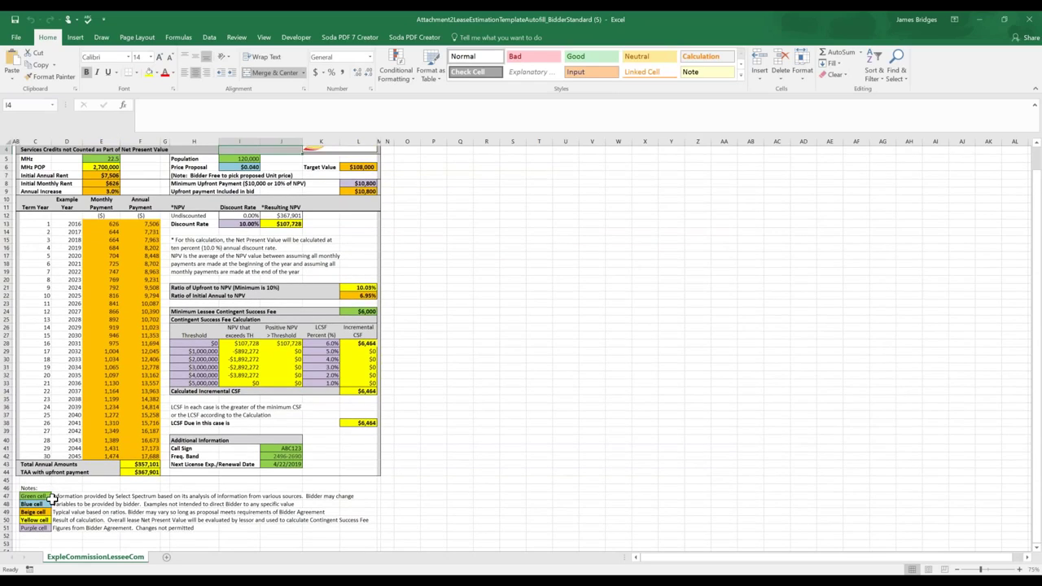
scroll(140, 499, up, 1)
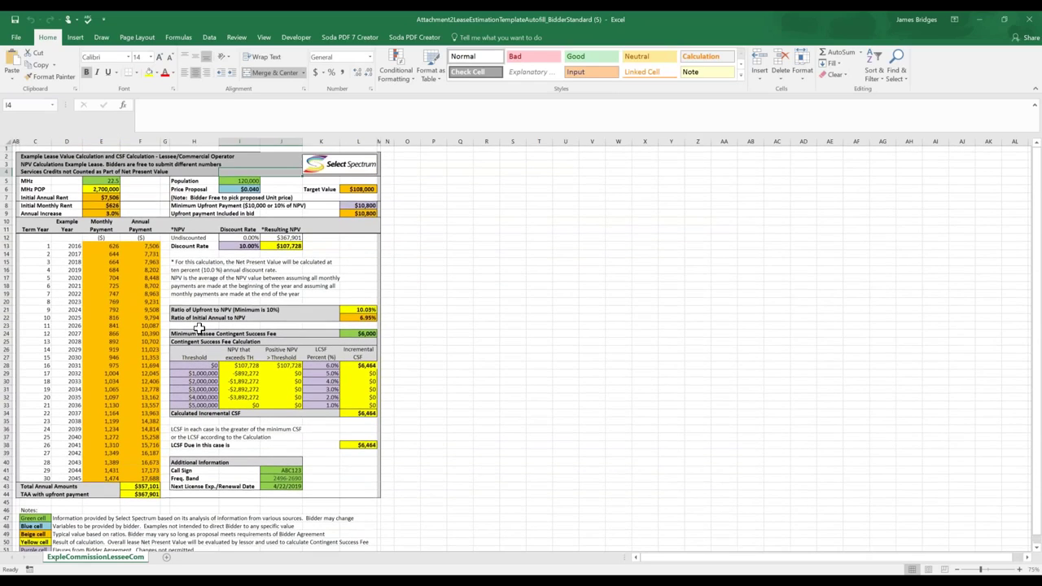
click(242, 181)
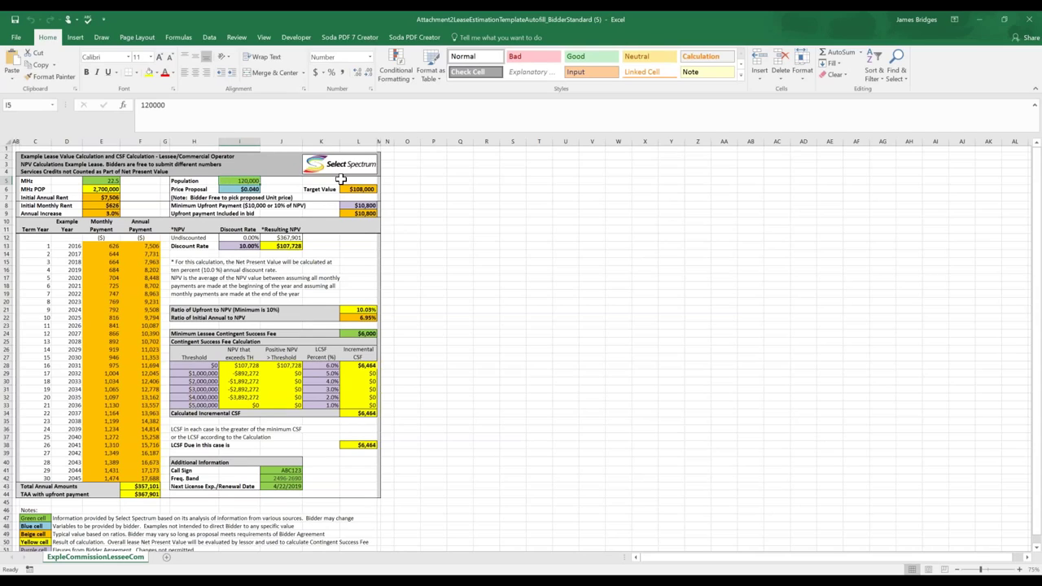
key(BackSpace)
text(192396)
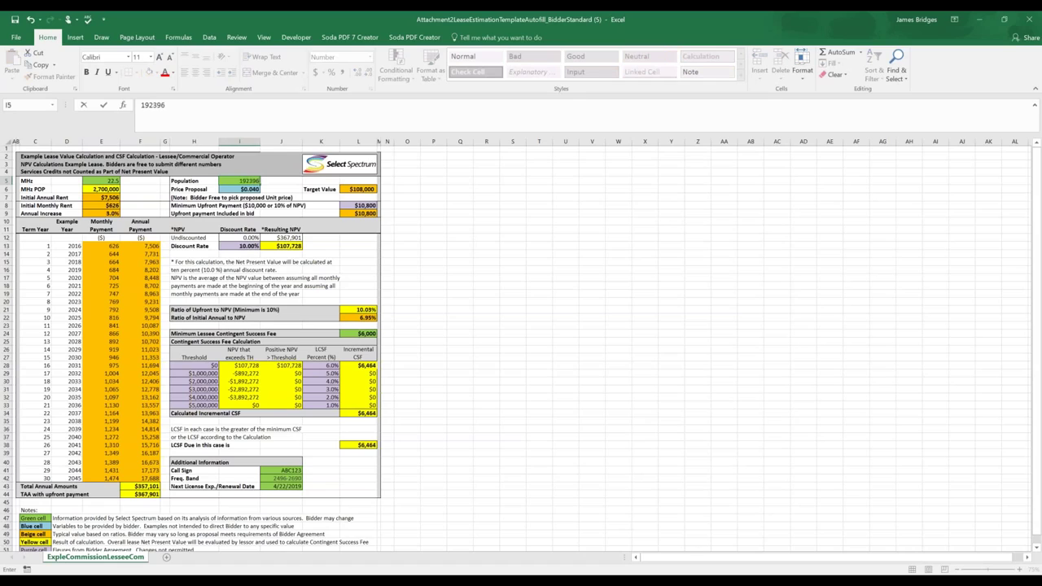
key(Return)
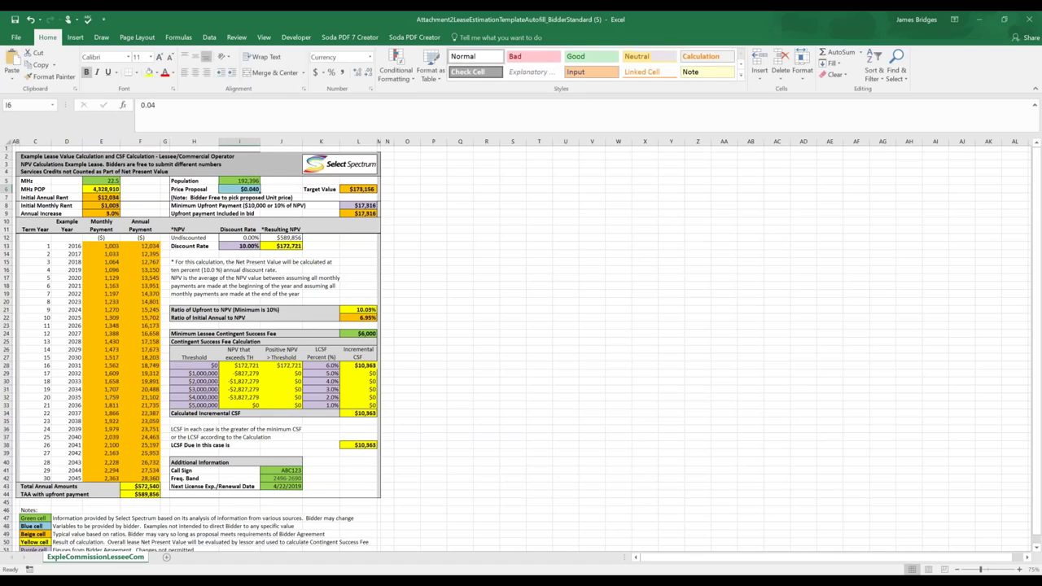
- Check the MHz and Price Proposal entries in the calculator, keeping the price proposal at $0.040
click(113, 180)
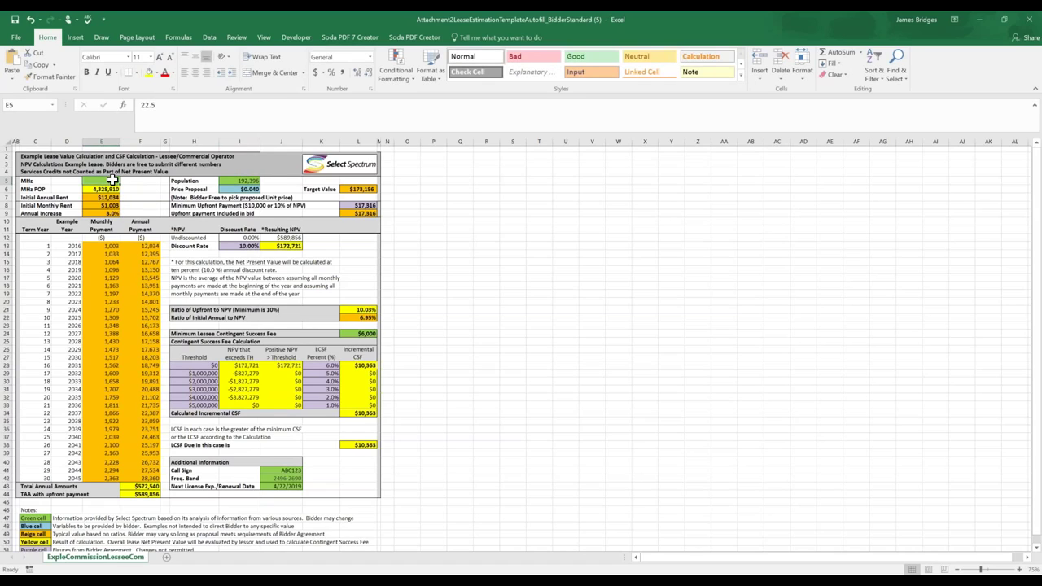
click(238, 189)
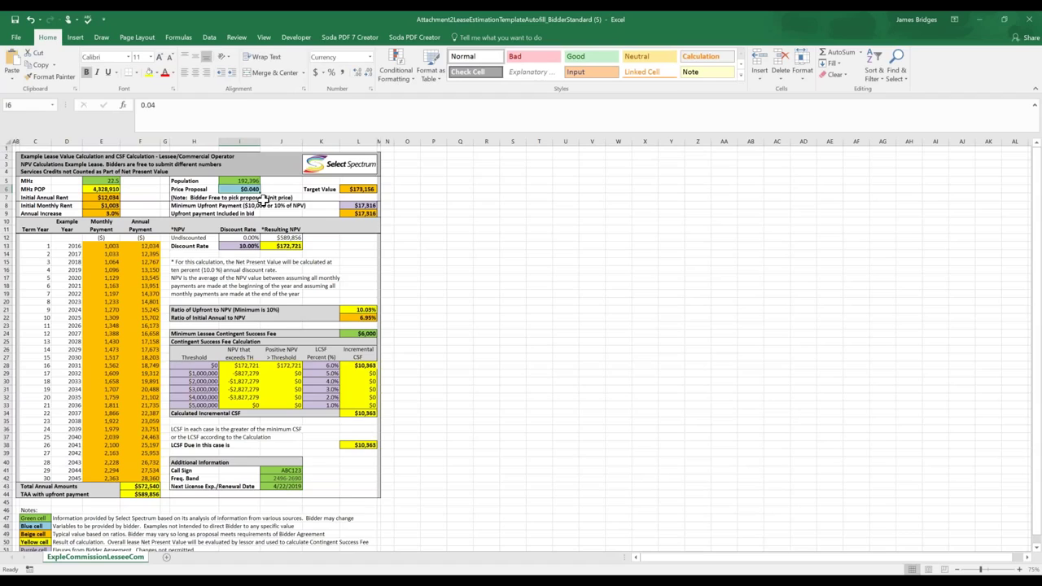
key(F2)
key(Home)
key(Delete)
key(Return)
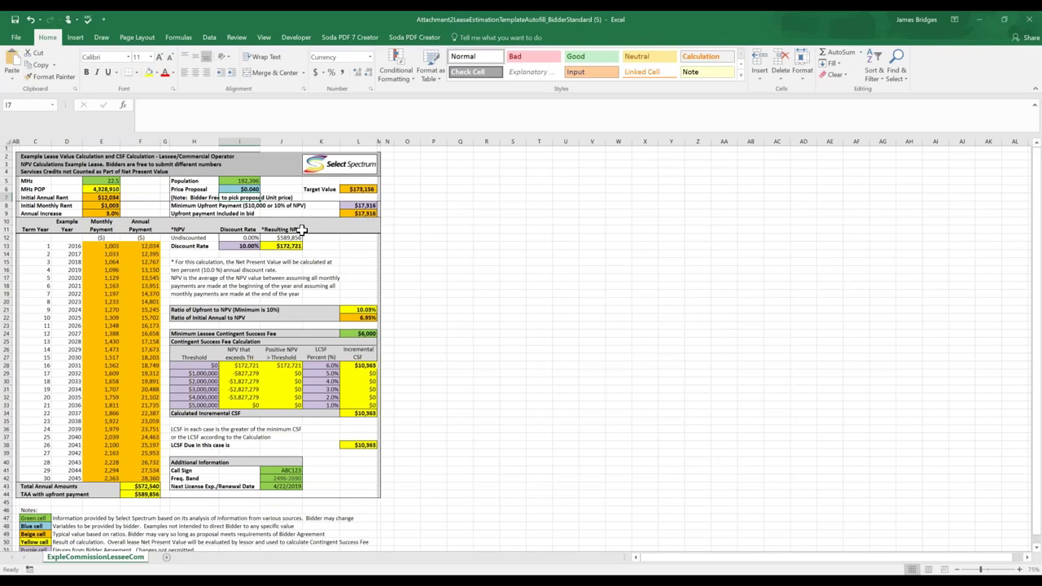
- Check the upfront payment, initial monthly rent and annual increase cells in the lease value calculator
click(364, 213)
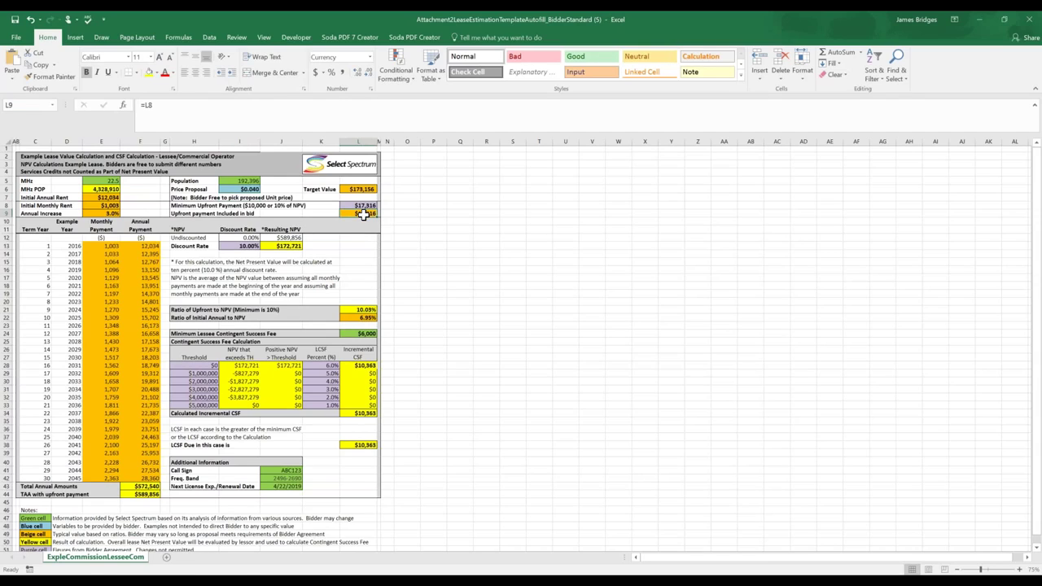
click(118, 206)
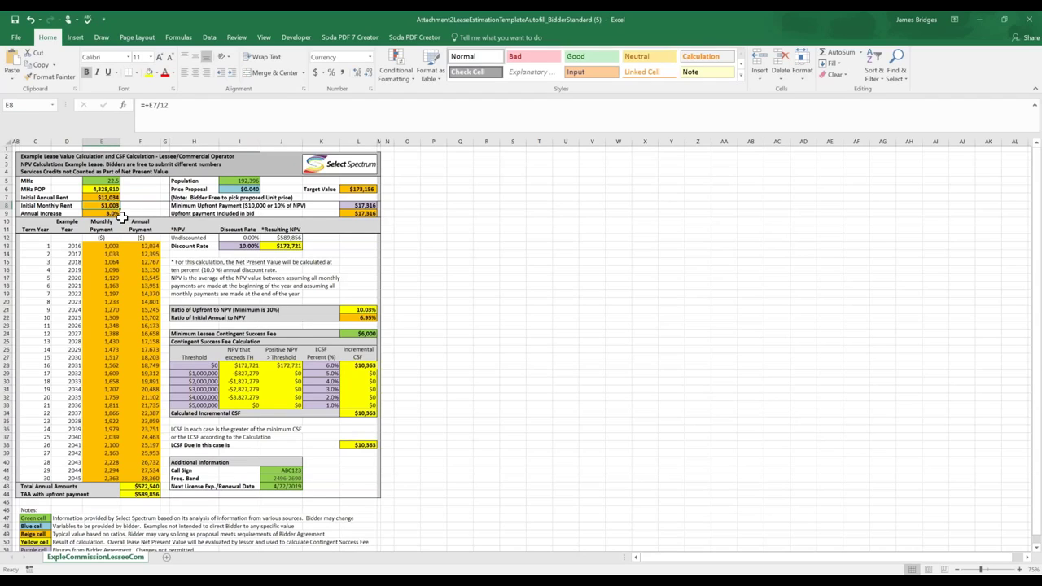
click(114, 213)
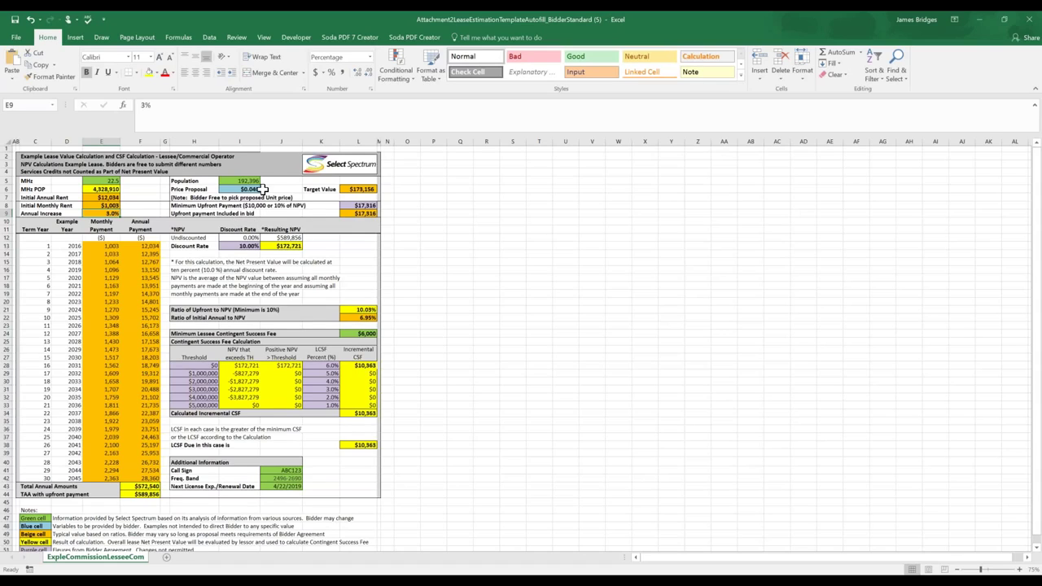
- Set the Price Proposal to $0.050 and check the recalculated upfront payment and initial monthly rent
double_click(252, 189)
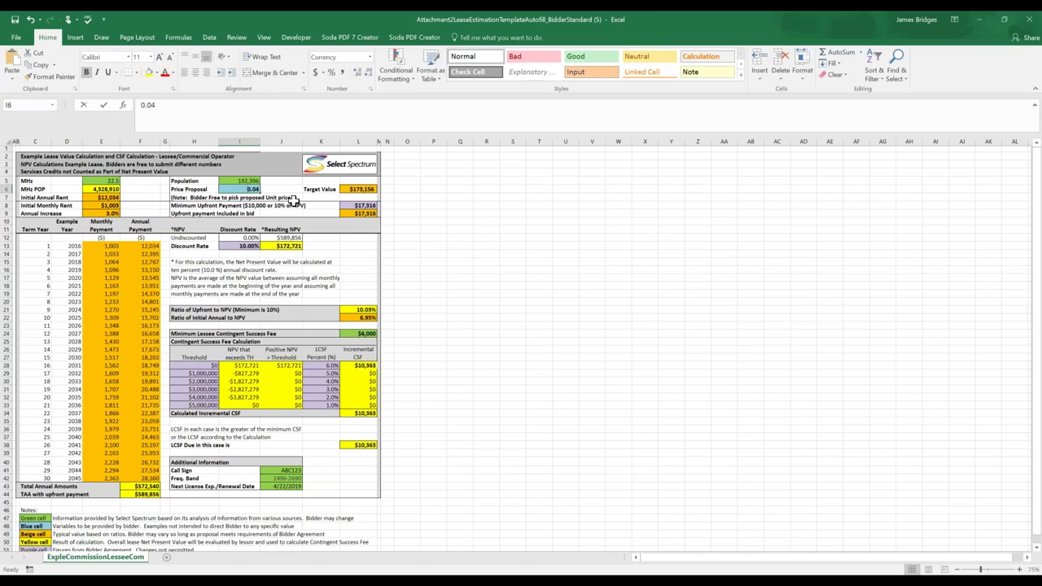
text(.0)
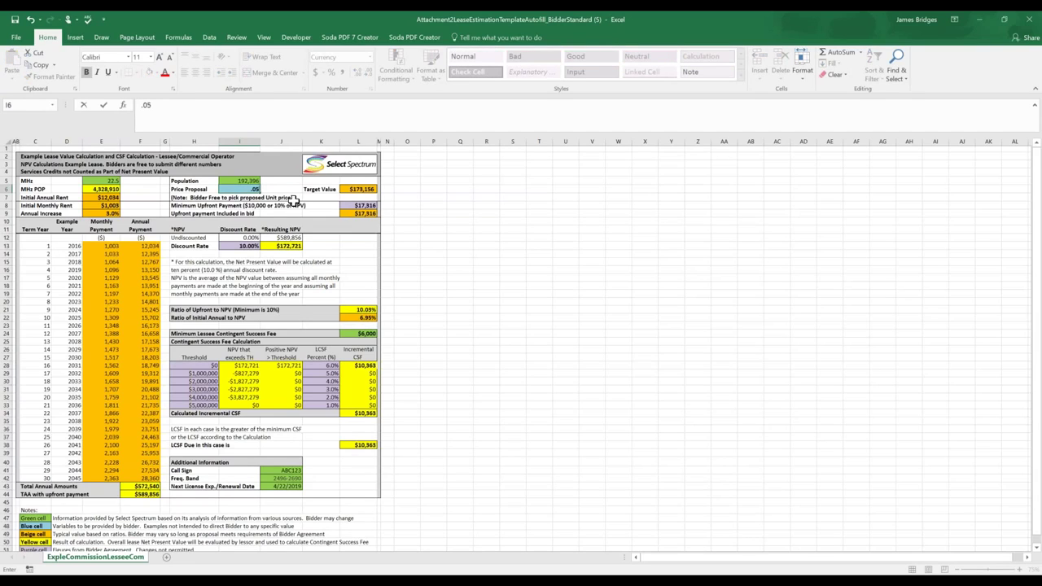
key(Return)
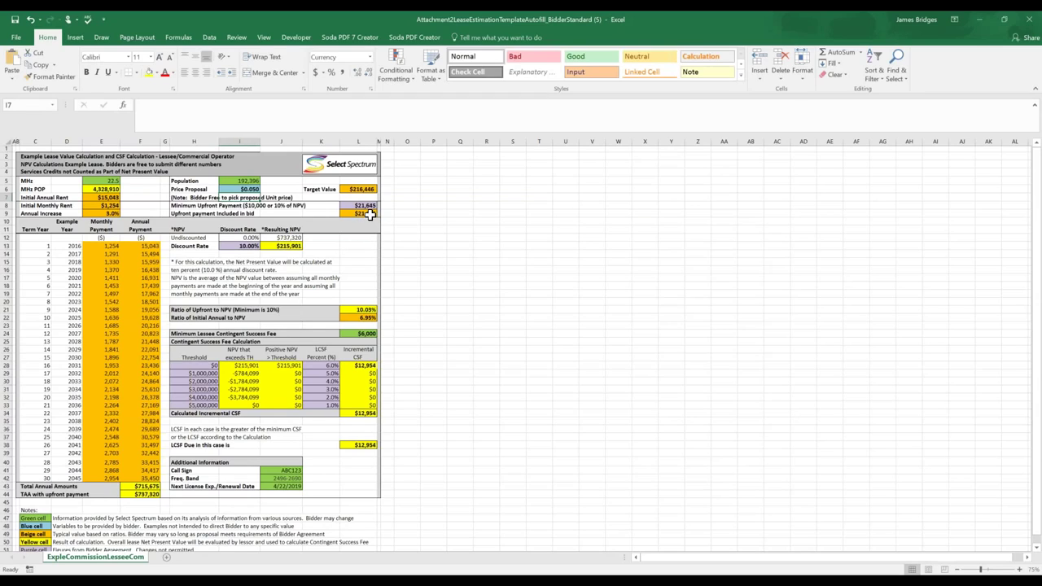
click(364, 213)
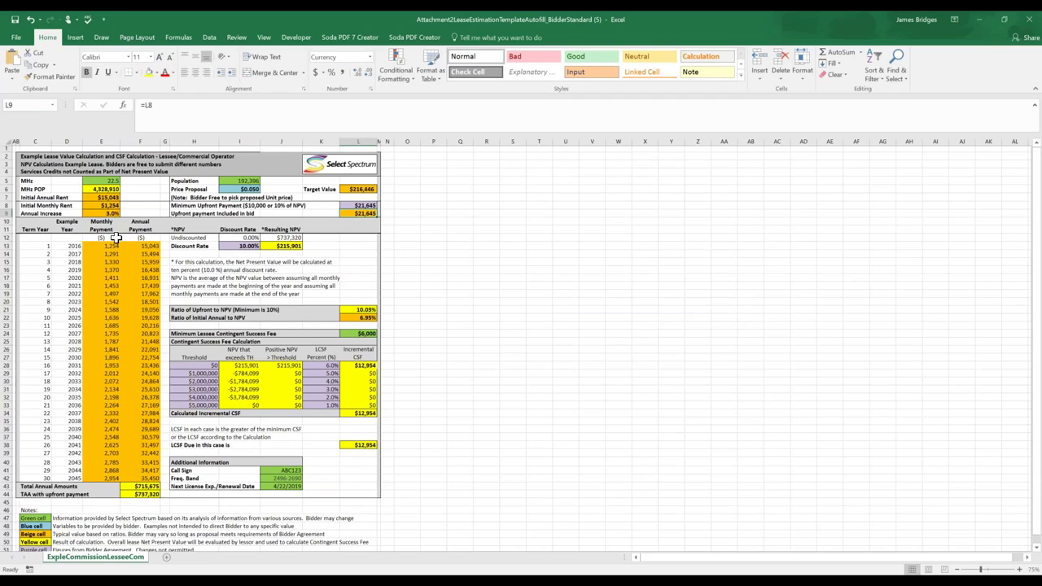
click(120, 207)
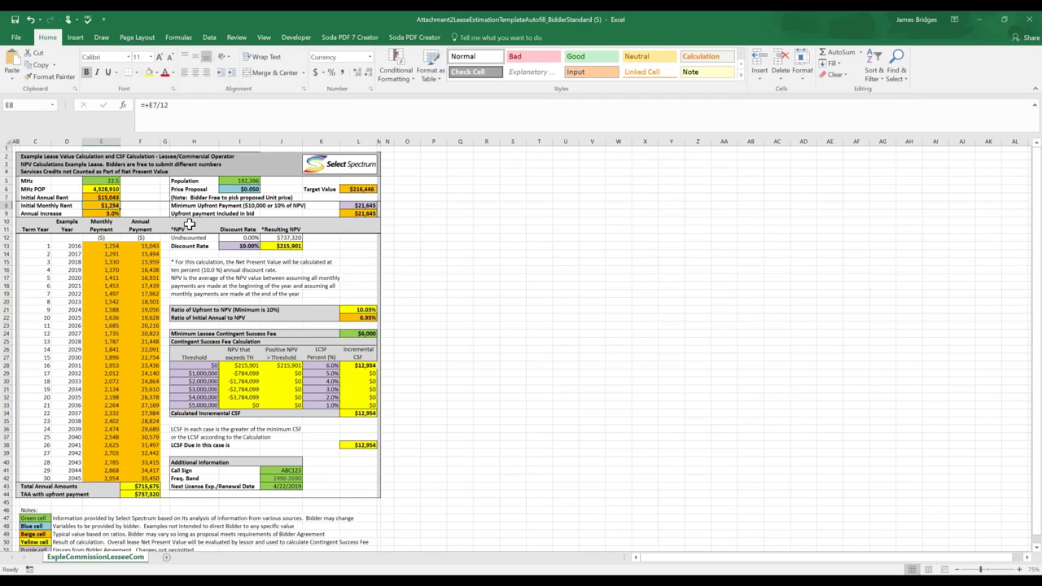
- Set the Price Proposal back to $0.040
click(248, 190)
text(.04)
key(Return)
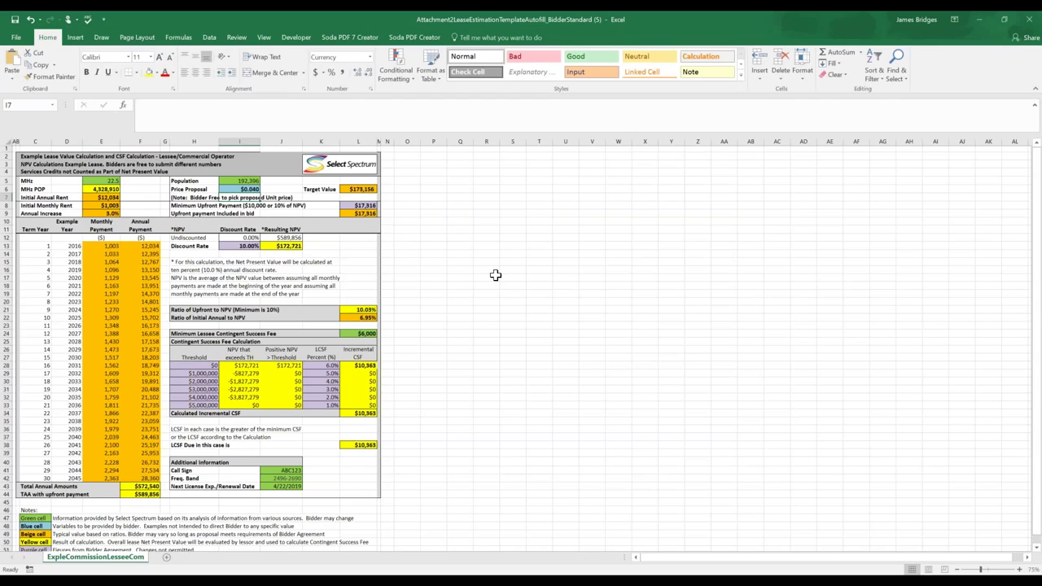
- Set the upfront payment included in the bid to $18,000 in the lease value calculator
click(368, 212)
key(ctrl+b)
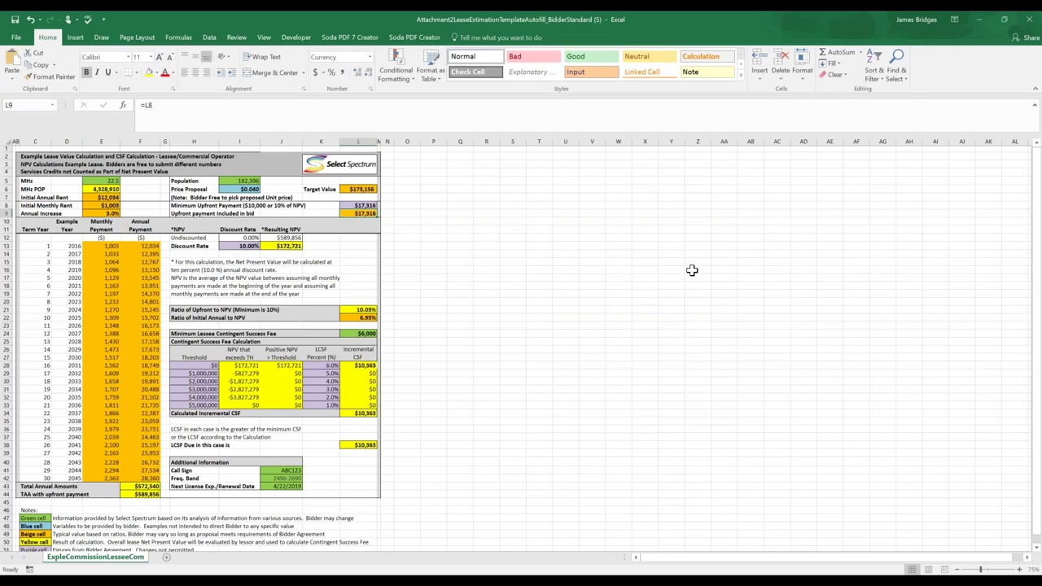
text(18000)
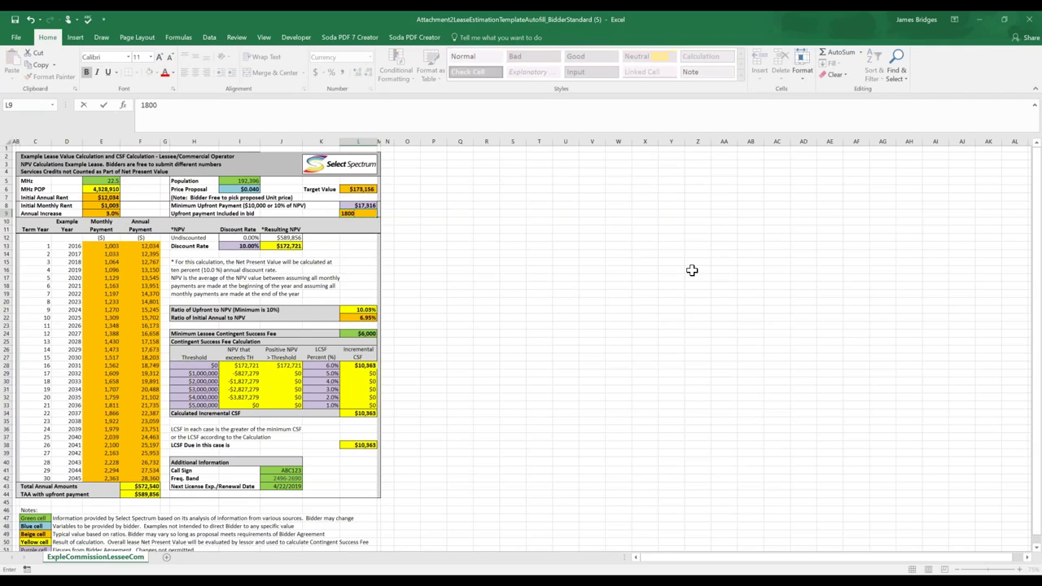
key(Return)
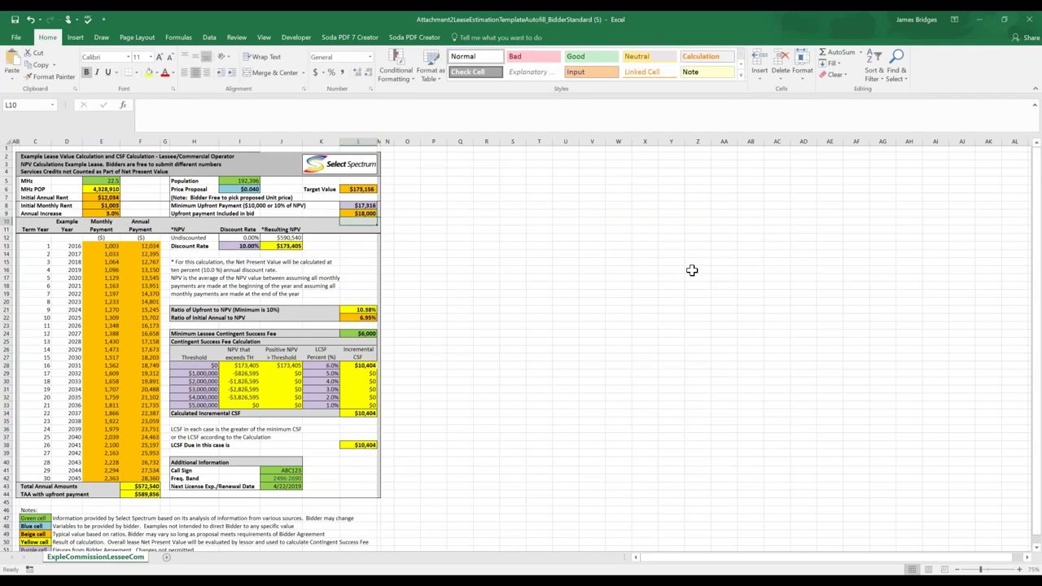
- Set the Initial Monthly Rent in the lease value calculator to $1,050
click(102, 205)
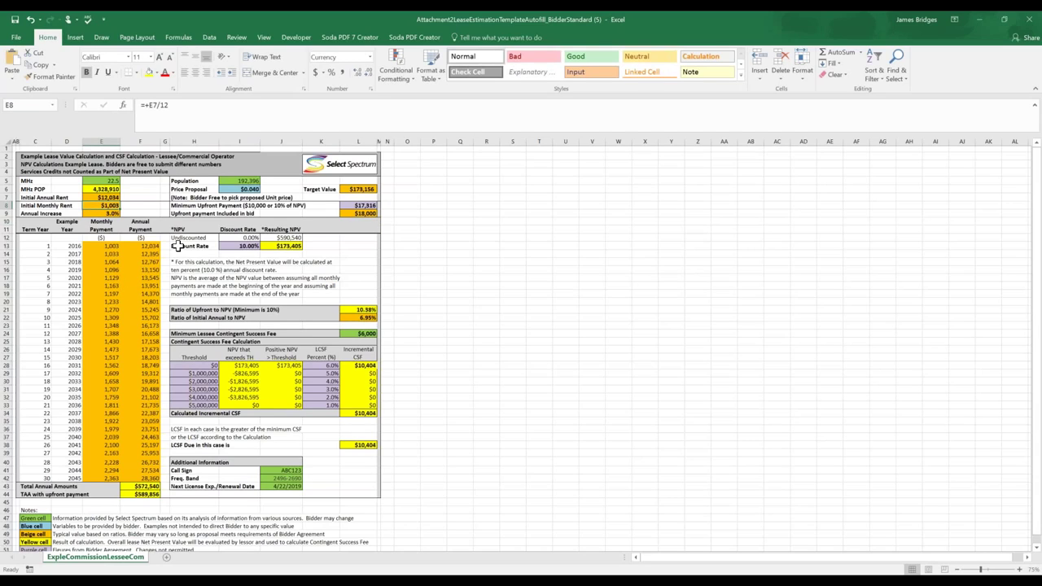
text(1050)
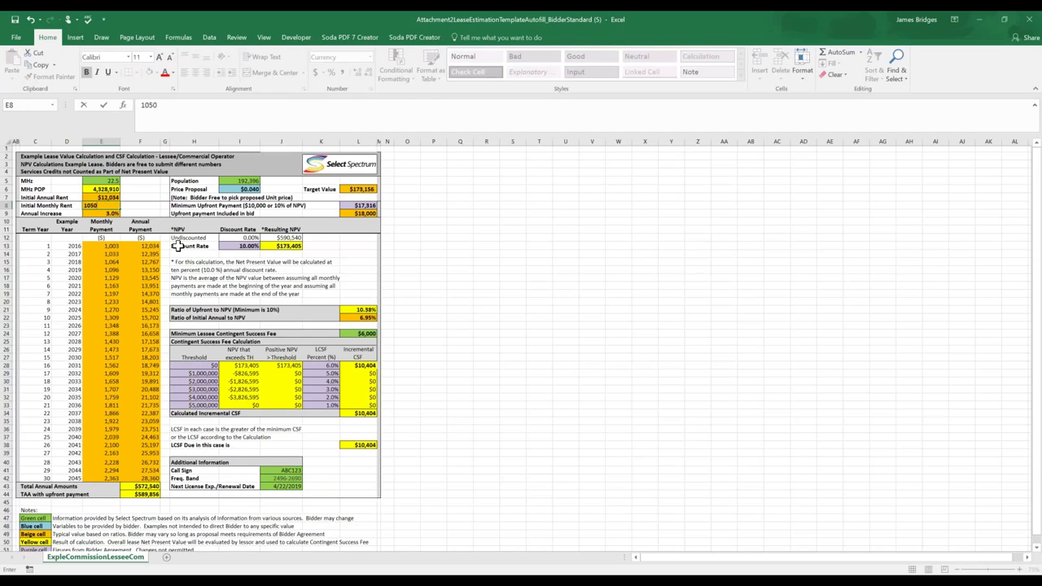
key(Return)
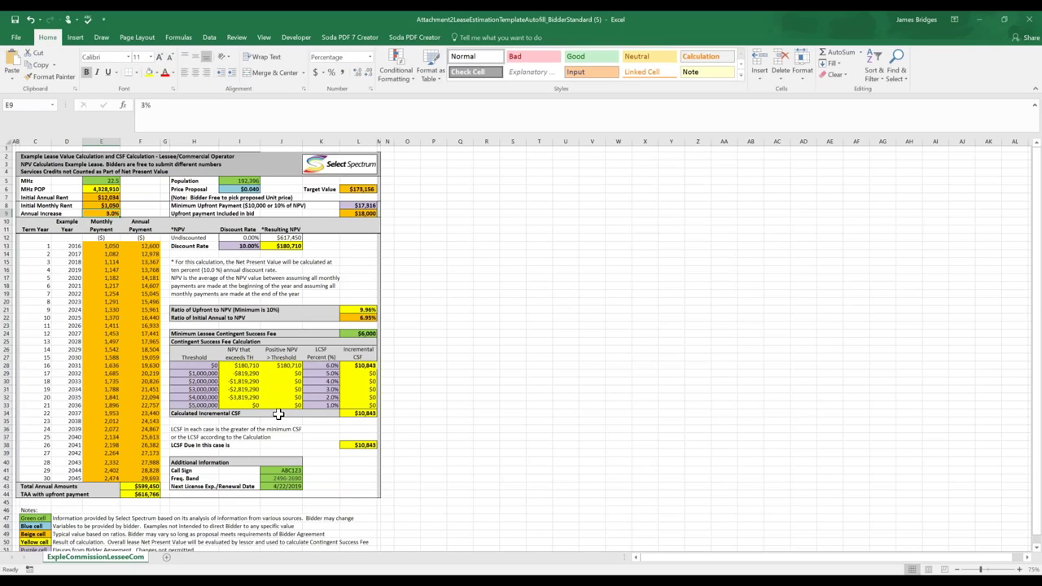
- Leave Excel and open the filled-in bid form SS_Example Bid170405.pdf in a maximized window
key(alt+Tab)
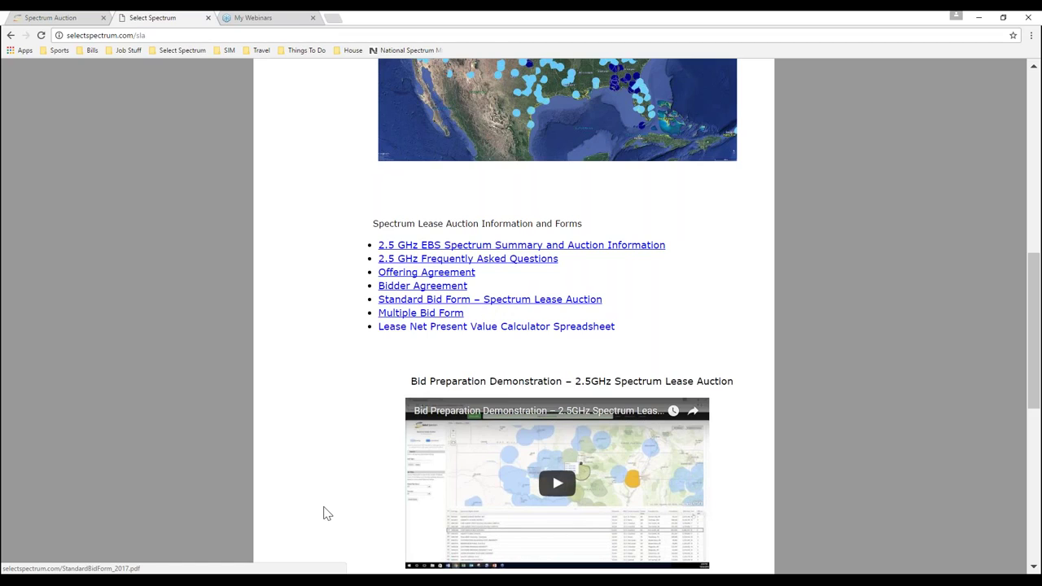
click(304, 580)
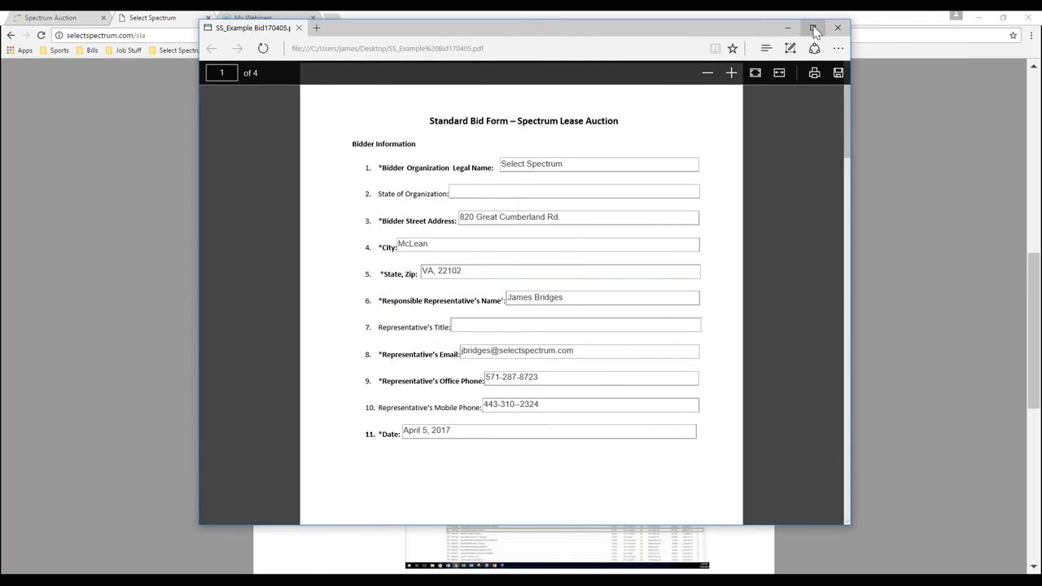
click(811, 28)
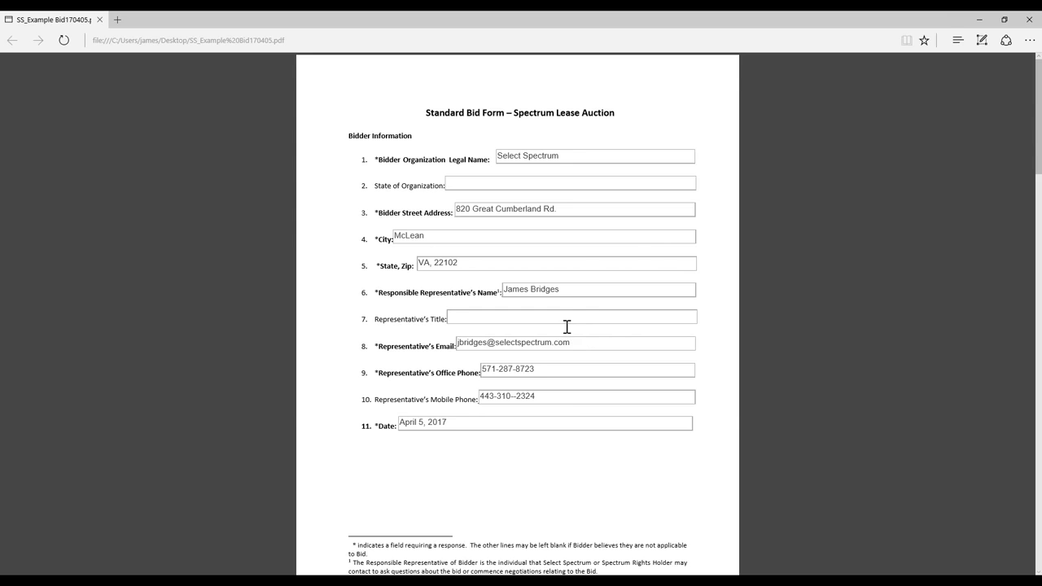
- Examine the example bid form's target license, lease term, payment, service credit, free account and additional compensation entries
scroll(566, 325, down, 5)
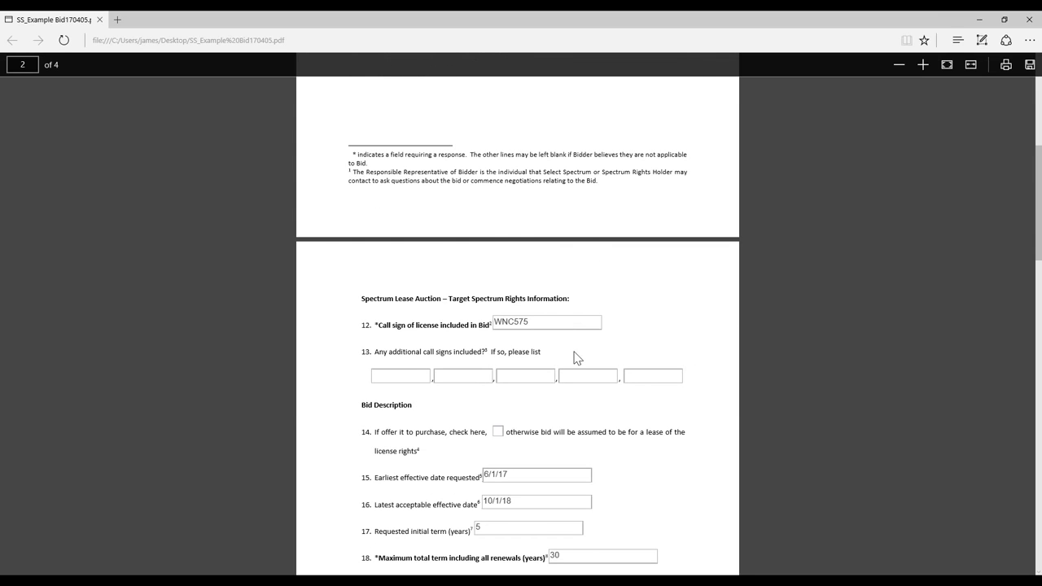
scroll(558, 344, down, 1)
scroll(558, 343, down, 3)
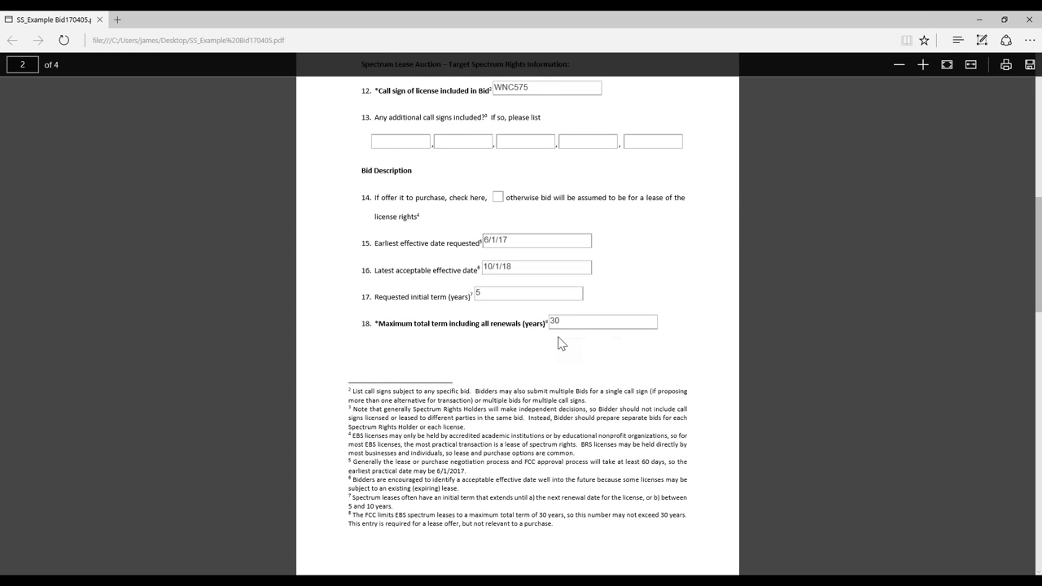
scroll(558, 341, up, 1)
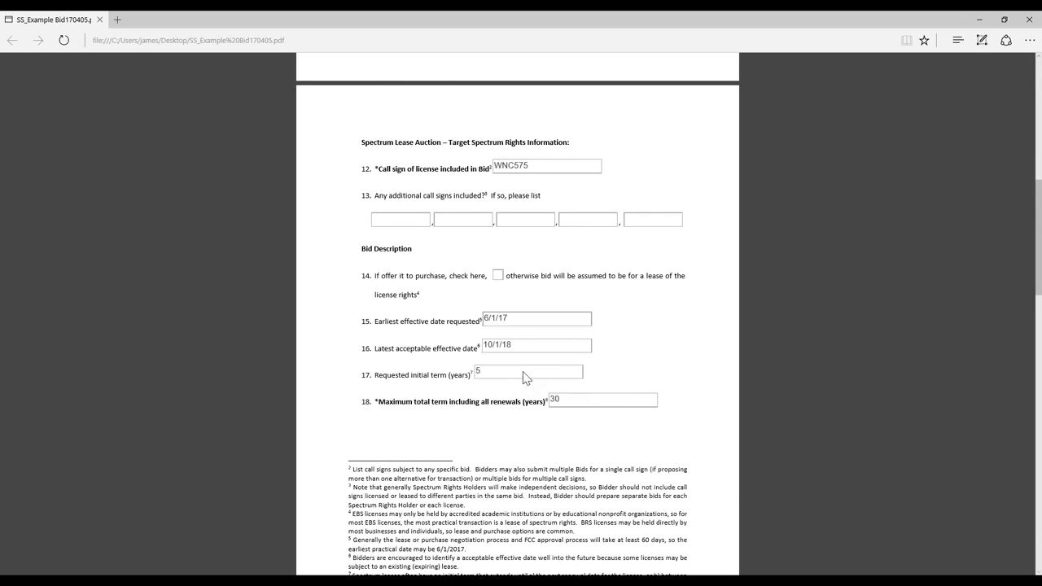
scroll(524, 371, down, 5)
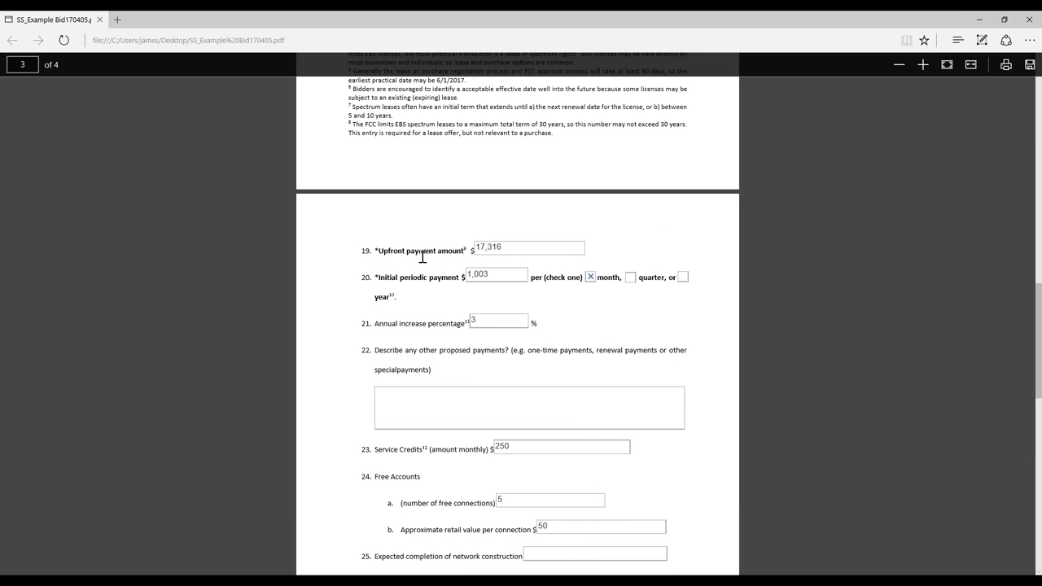
scroll(421, 254, down, 2)
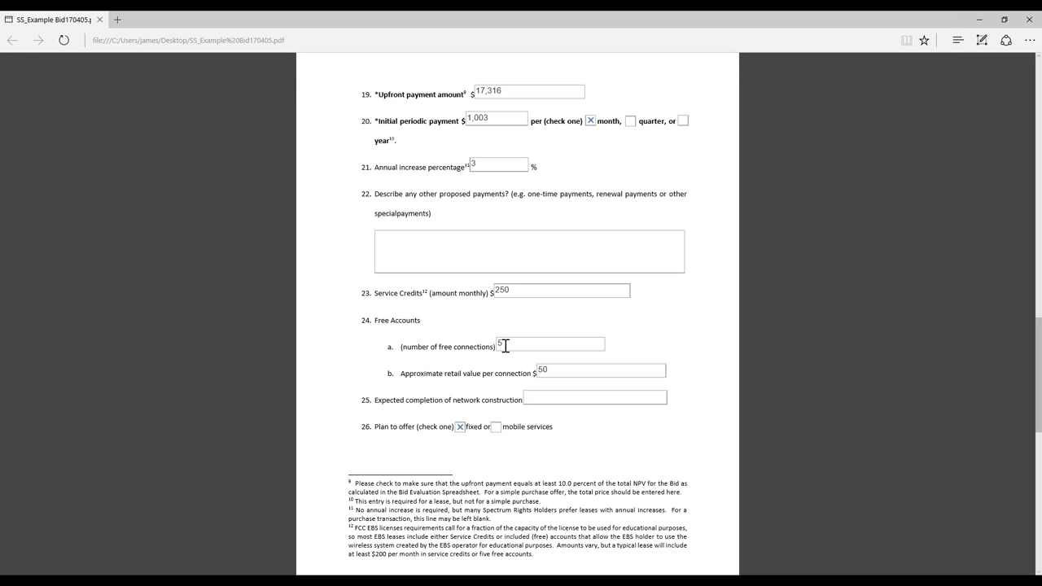
scroll(504, 346, down, 3)
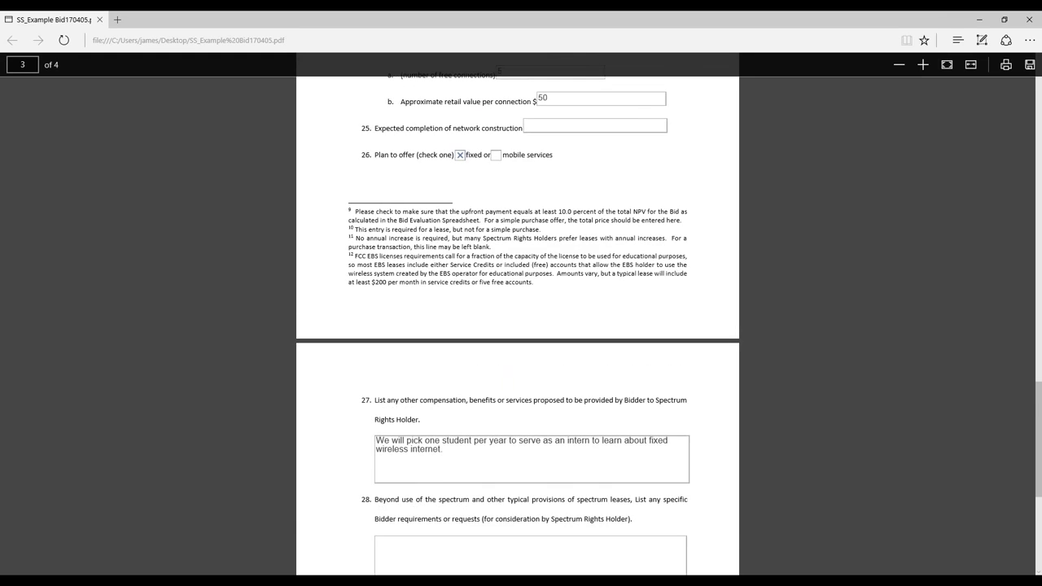
scroll(511, 369, up, 2)
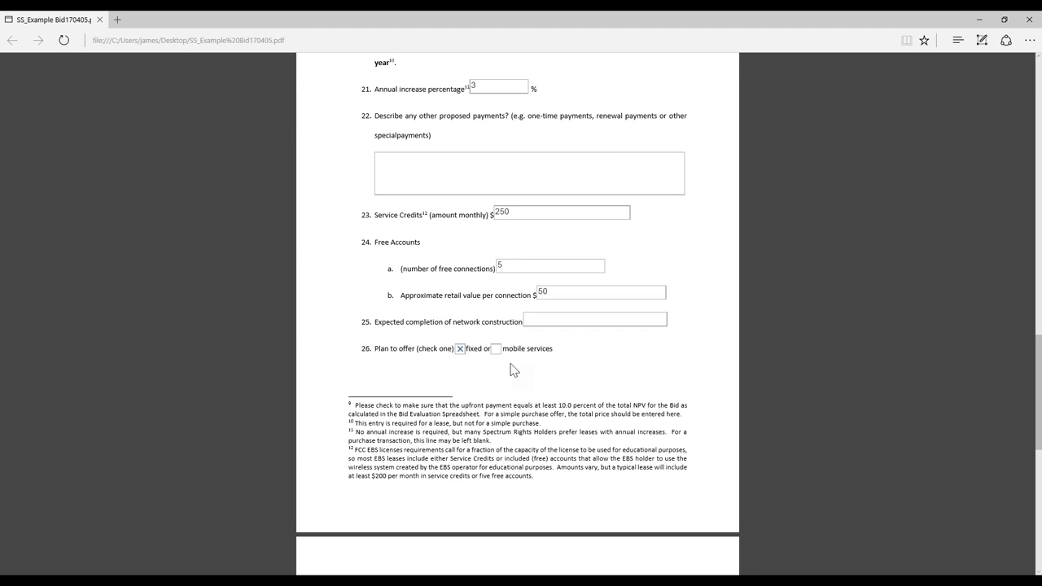
scroll(511, 366, down, 6)
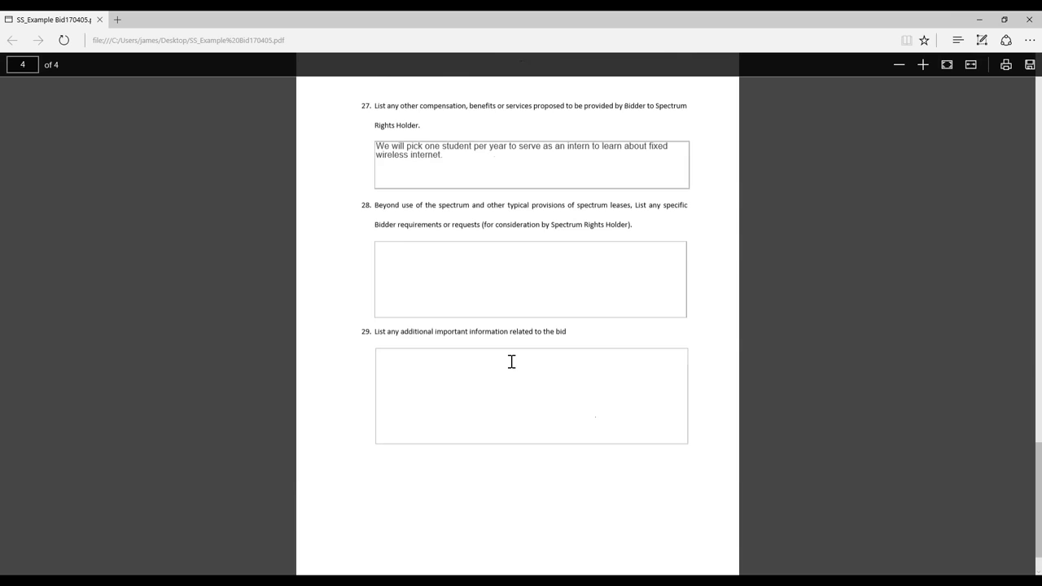
scroll(502, 358, up, 1)
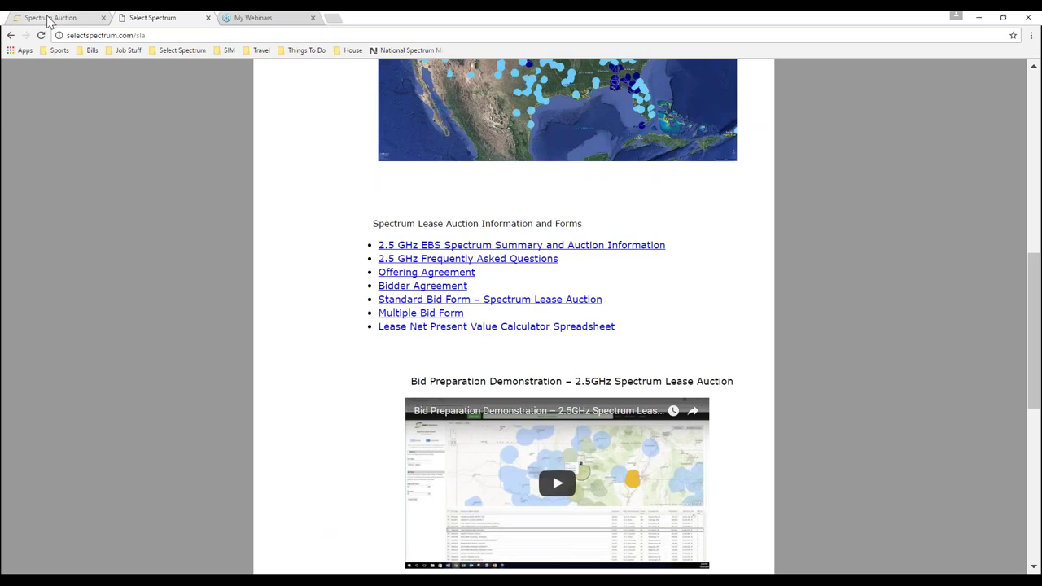
- Return to the Spectrum Auction site in the browser and start placing a bid
scroll(248, 171, up, 1)
scroll(248, 171, up, 7)
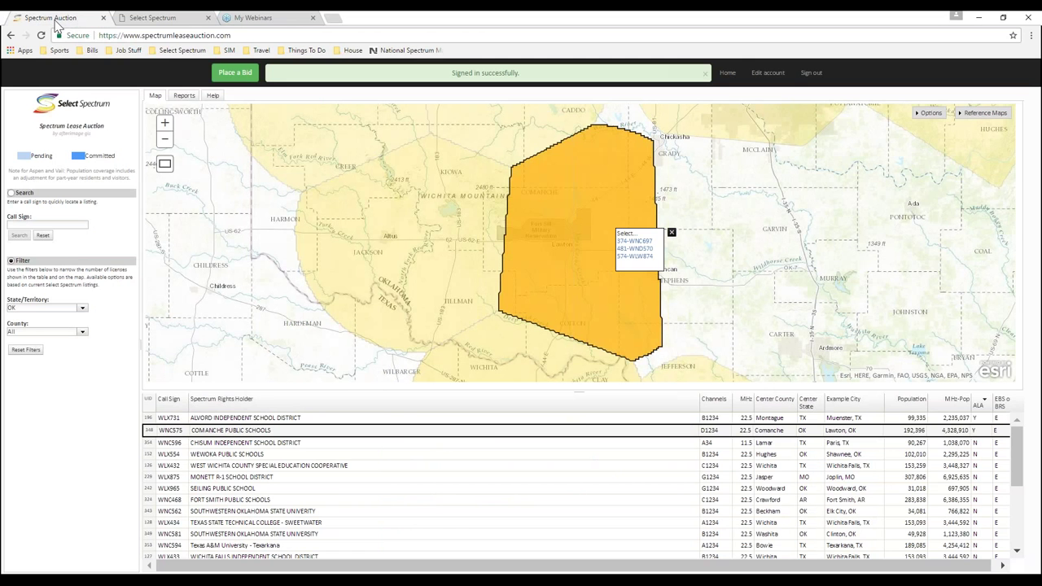
click(58, 20)
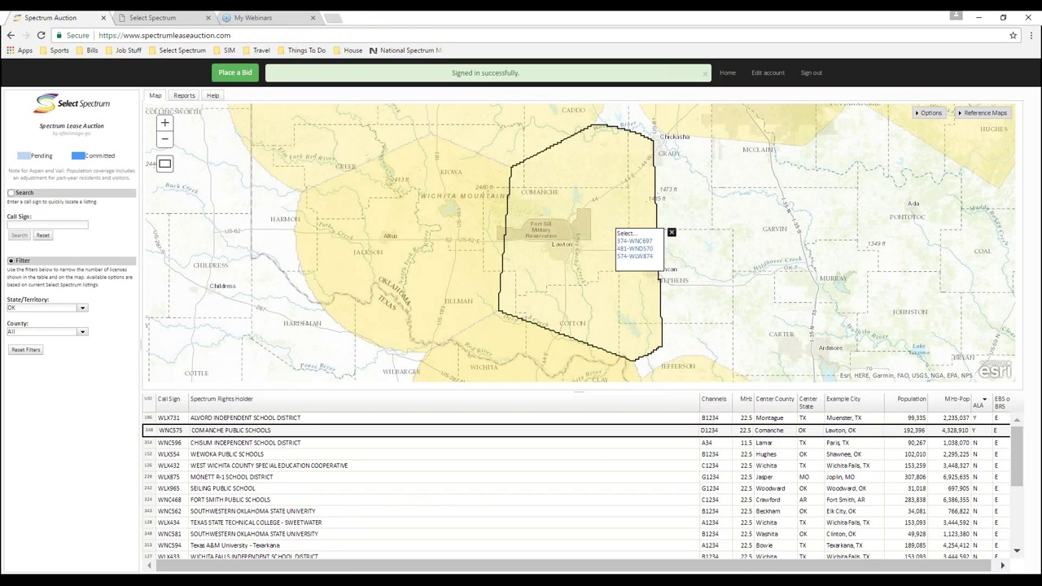
click(240, 76)
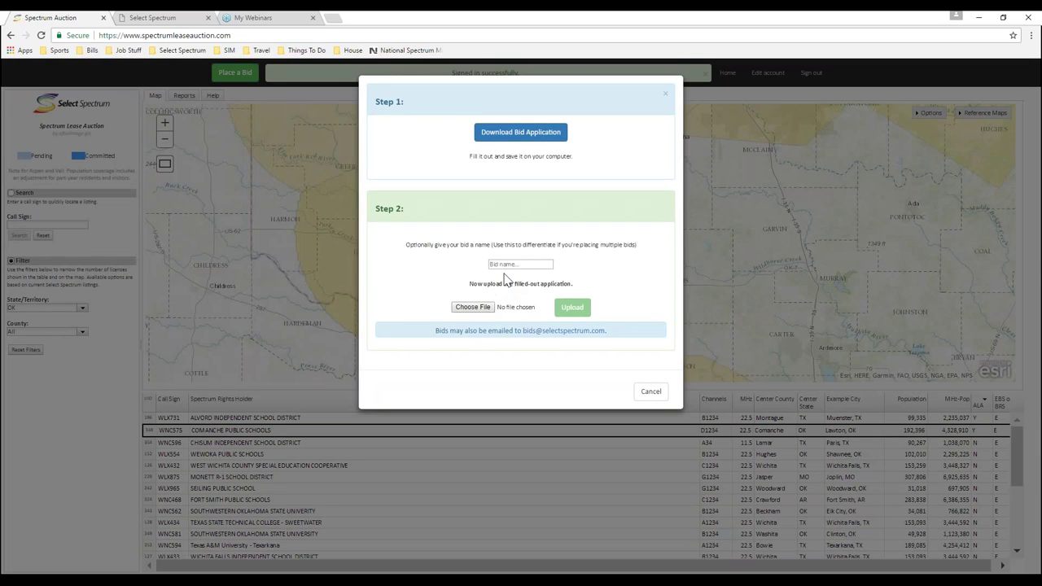
- Attach the completed bid form SS_Example Bid170405.pdf to the bid
click(507, 264)
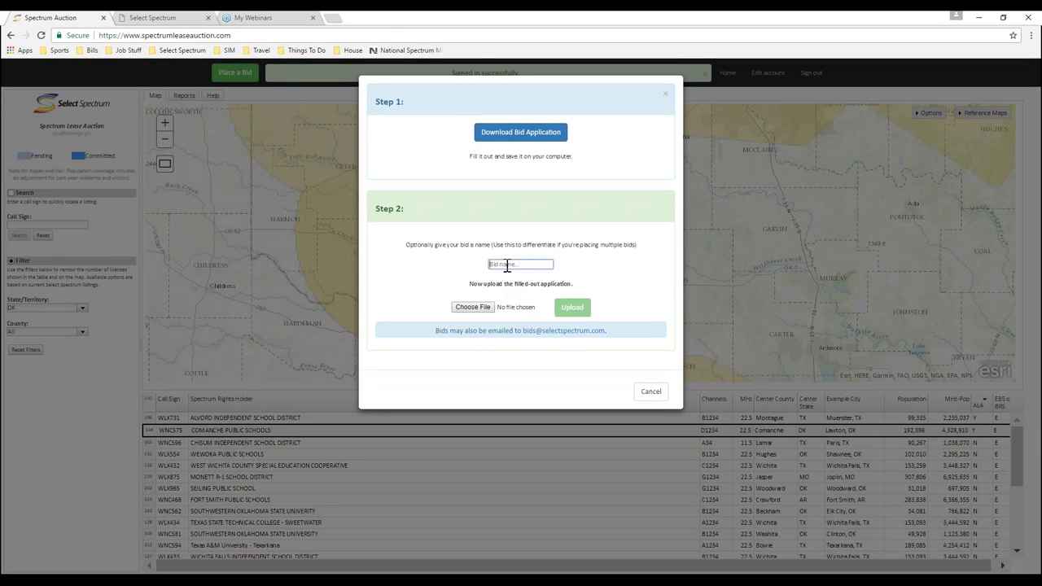
click(476, 308)
click(217, 232)
double_click(217, 232)
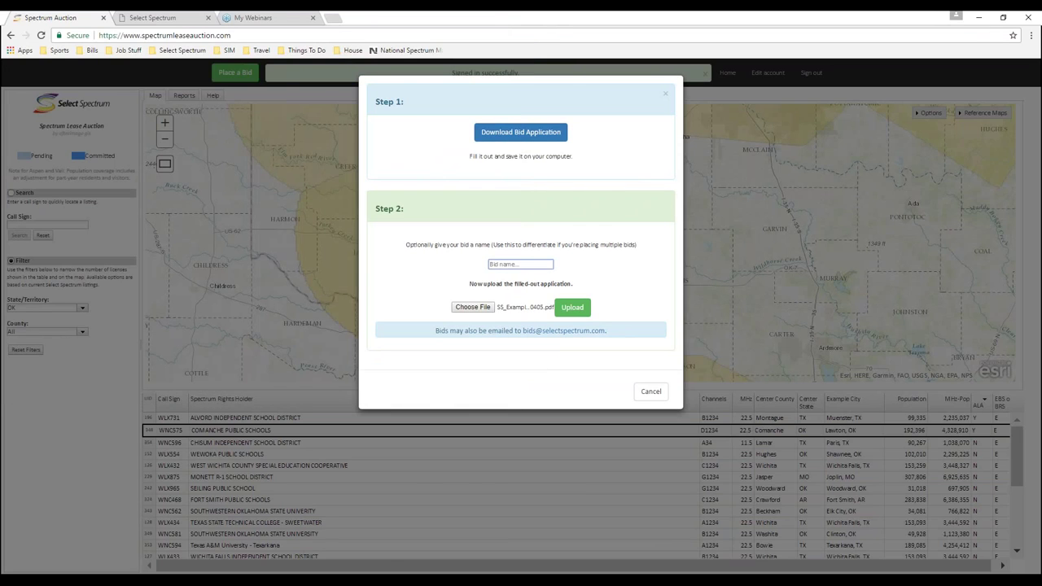
- Name the bid wnc575-ss and upload it with the attached application
click(508, 264)
text(wnc575-ss)
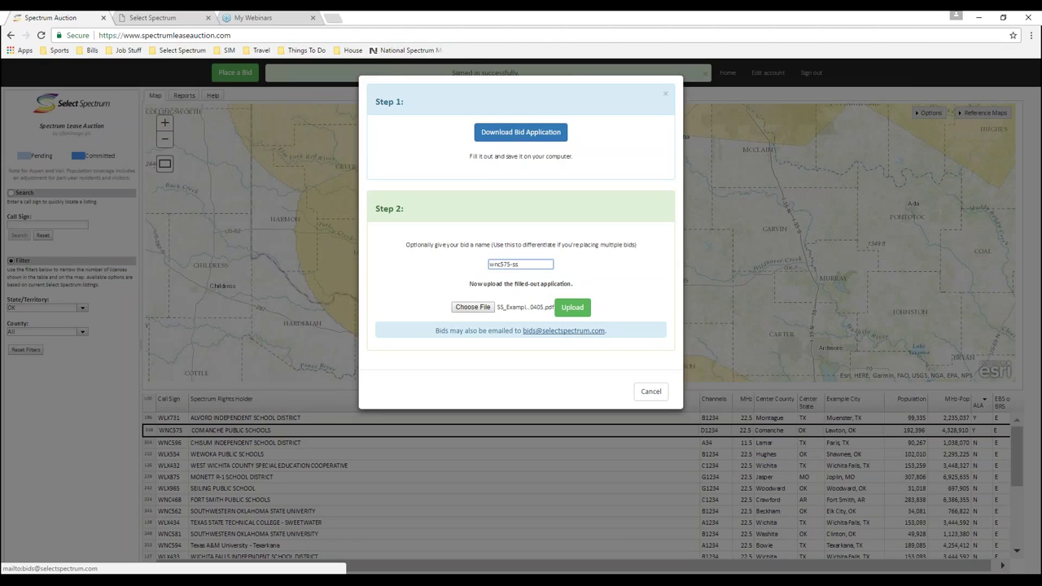
click(574, 309)
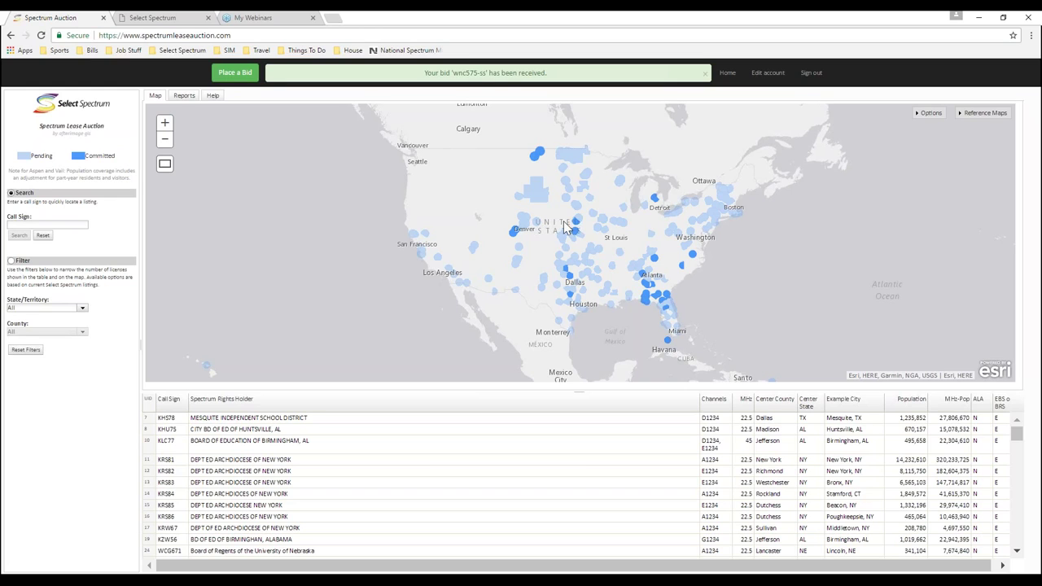
- Download the Multiple Bid Form from the Select Spectrum lease auction page and open it in Excel
click(134, 17)
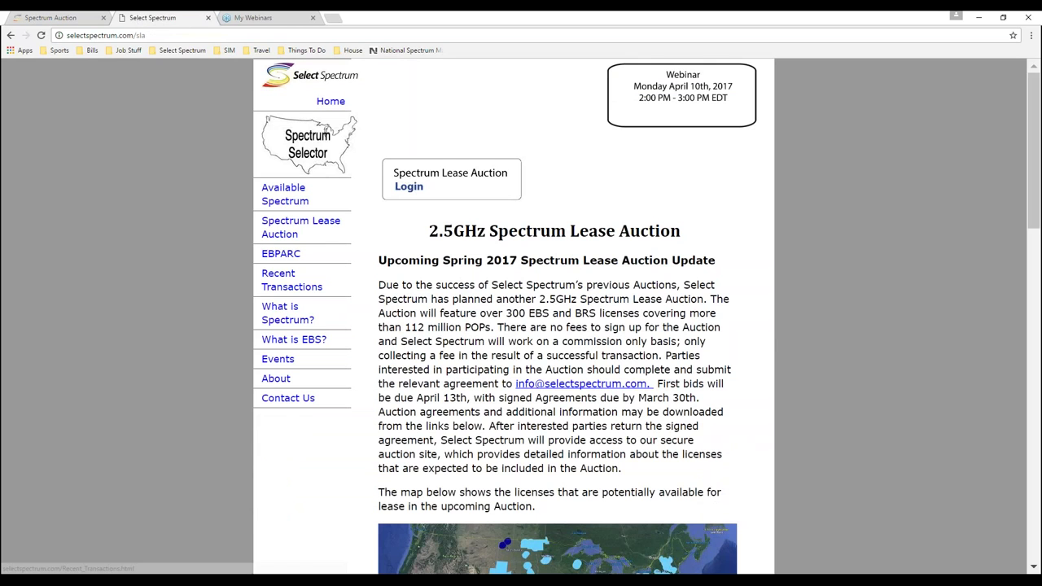
scroll(529, 393, down, 4)
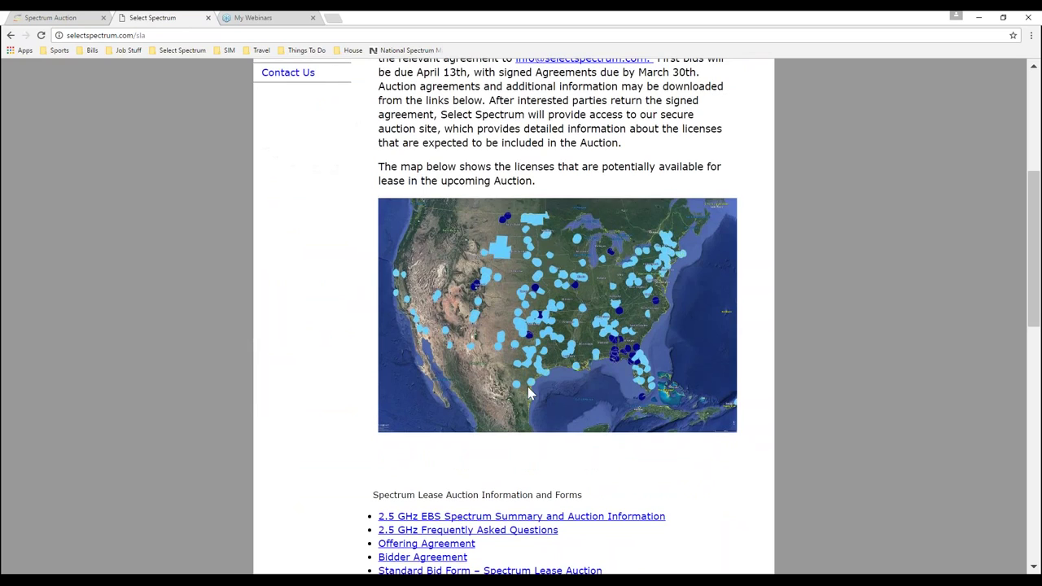
scroll(524, 384, down, 3)
scroll(524, 384, up, 4)
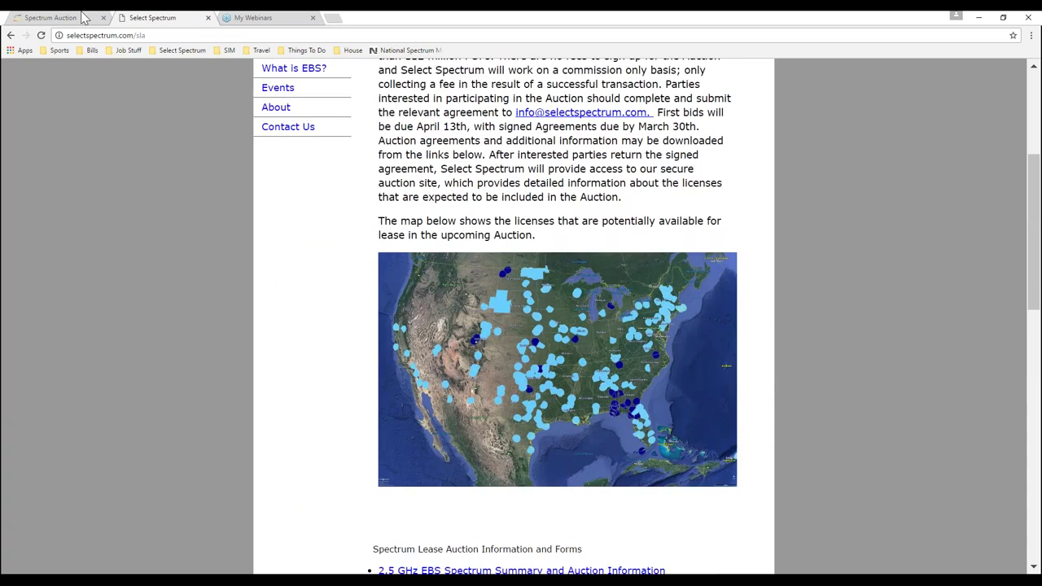
scroll(516, 511, down, 3)
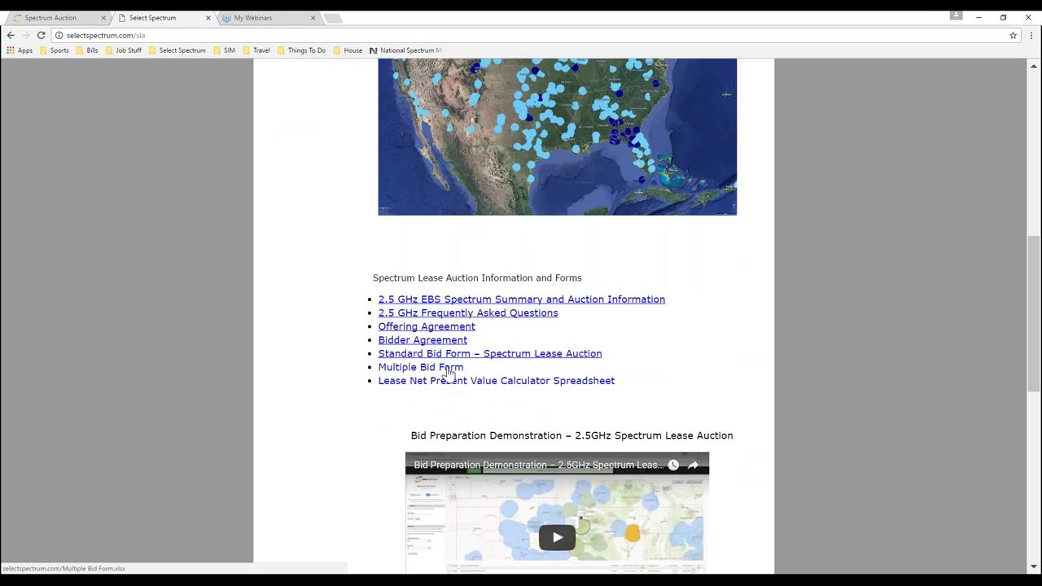
click(450, 372)
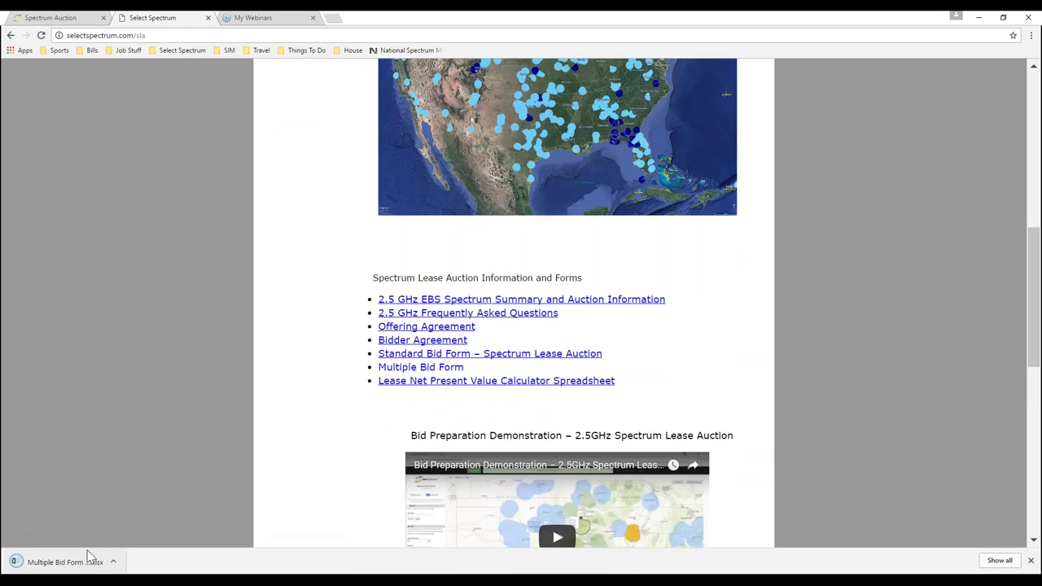
click(90, 556)
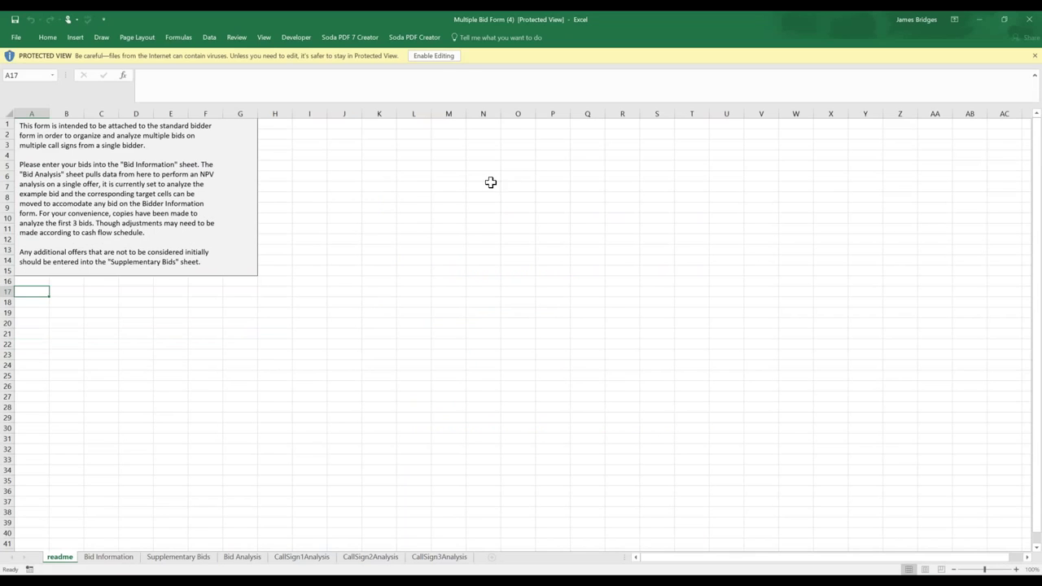
- Enable editing of the workbook and enter WNC575 as the call sign for Call Sign 1 on the Bid Information sheet
click(433, 57)
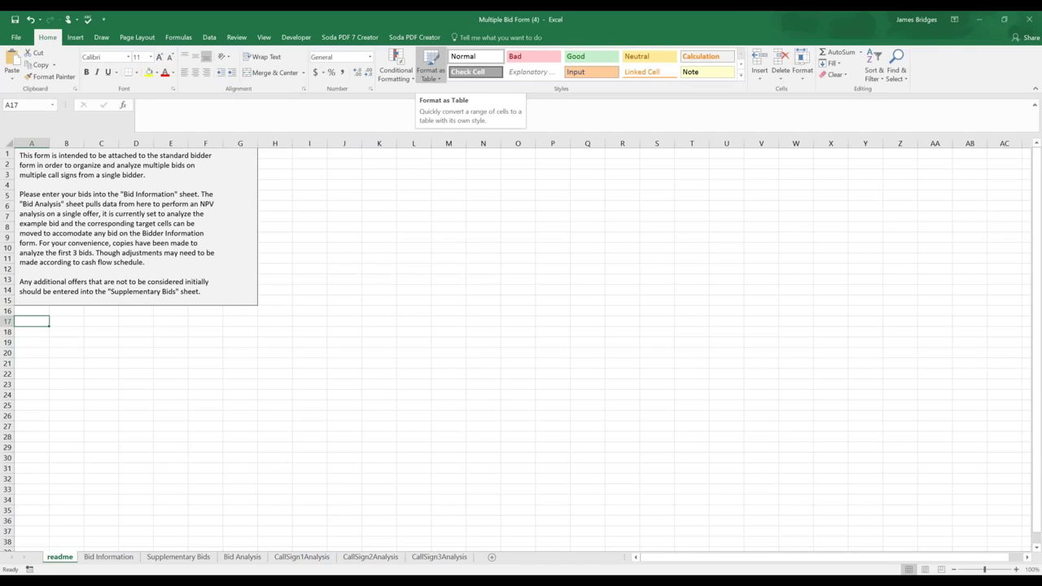
click(106, 562)
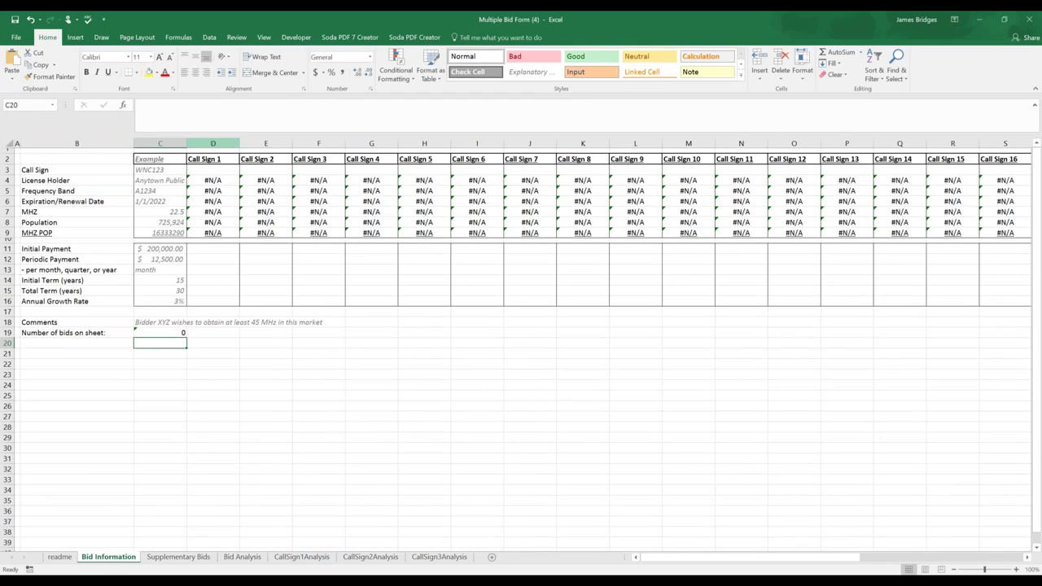
click(203, 169)
text(WNC575)
key(Return)
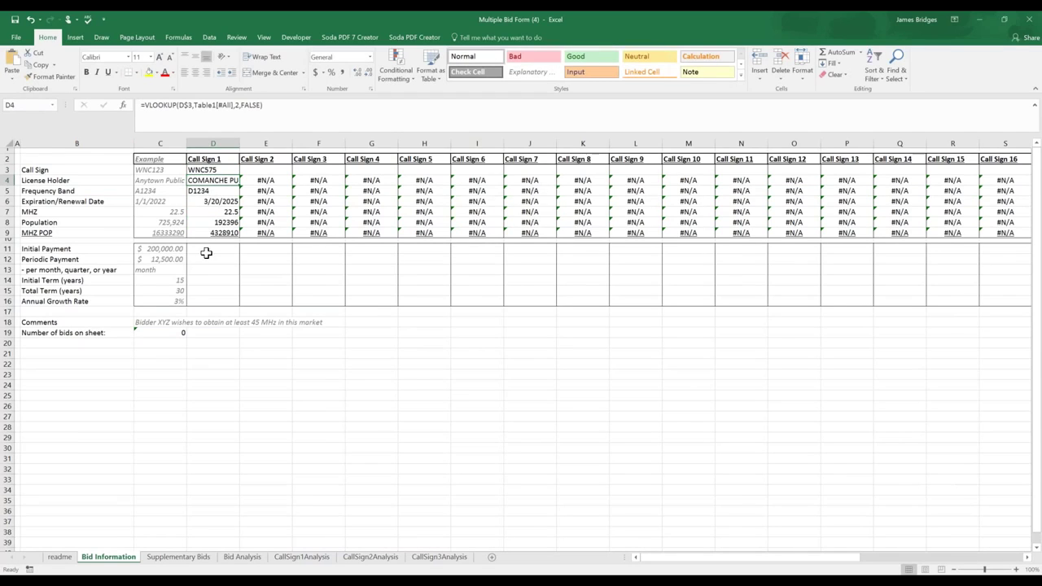
- Enter an initial payment of 17316 and a periodic payment of 1003 per month for Call Sign 1
click(222, 301)
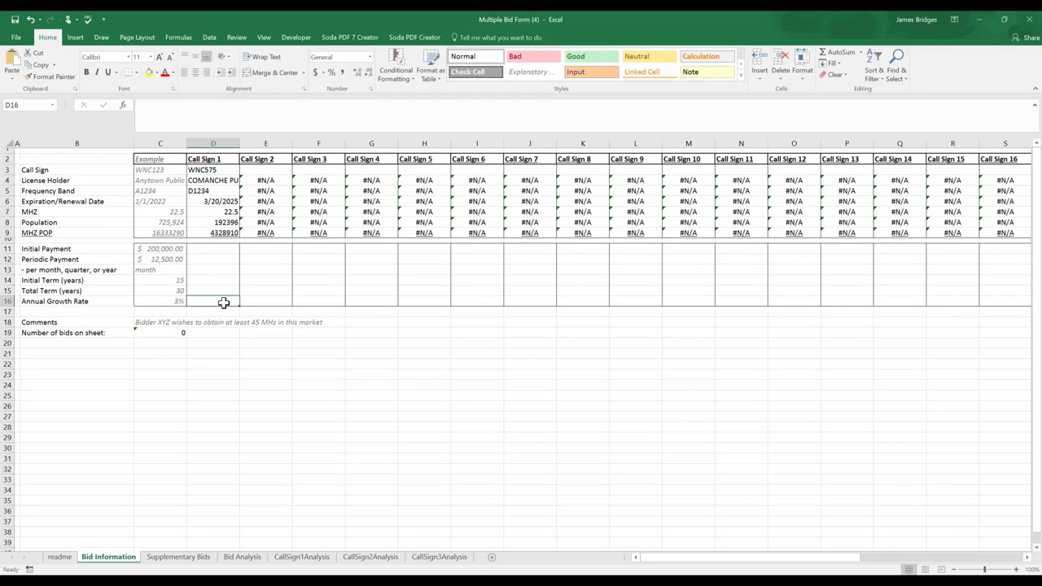
click(210, 271)
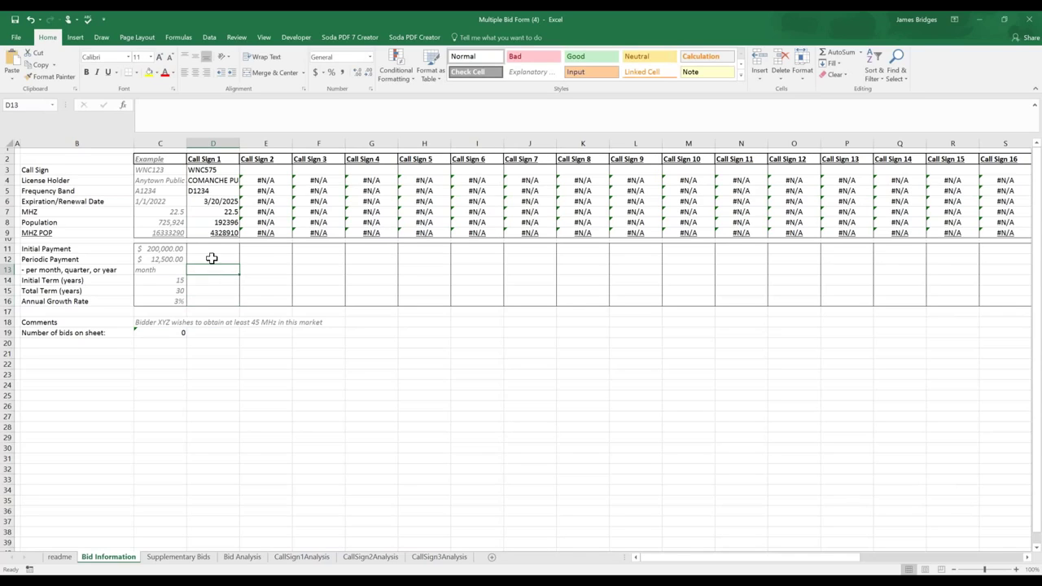
double_click(216, 254)
text(17316)
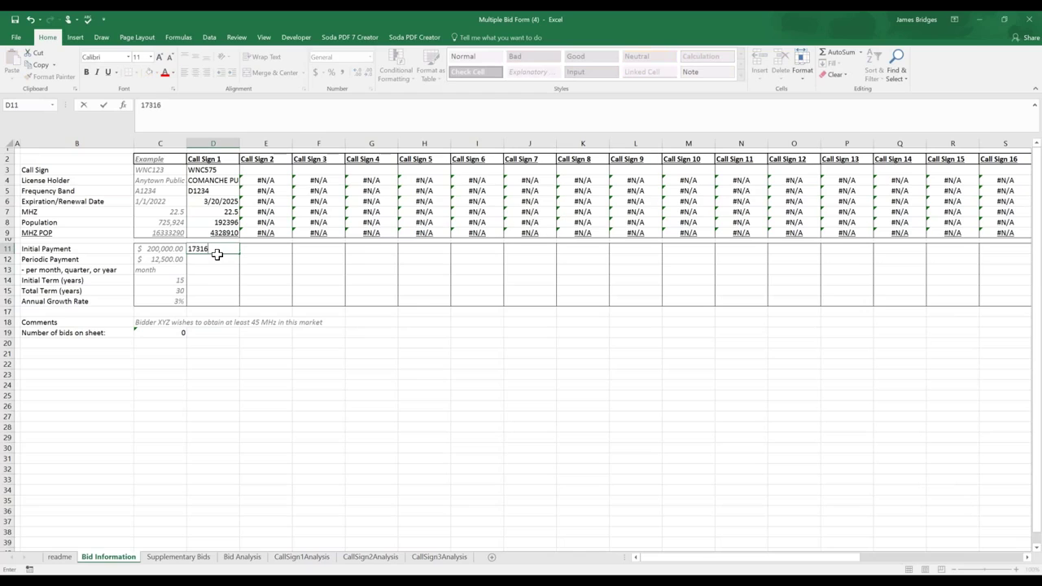
key(Return)
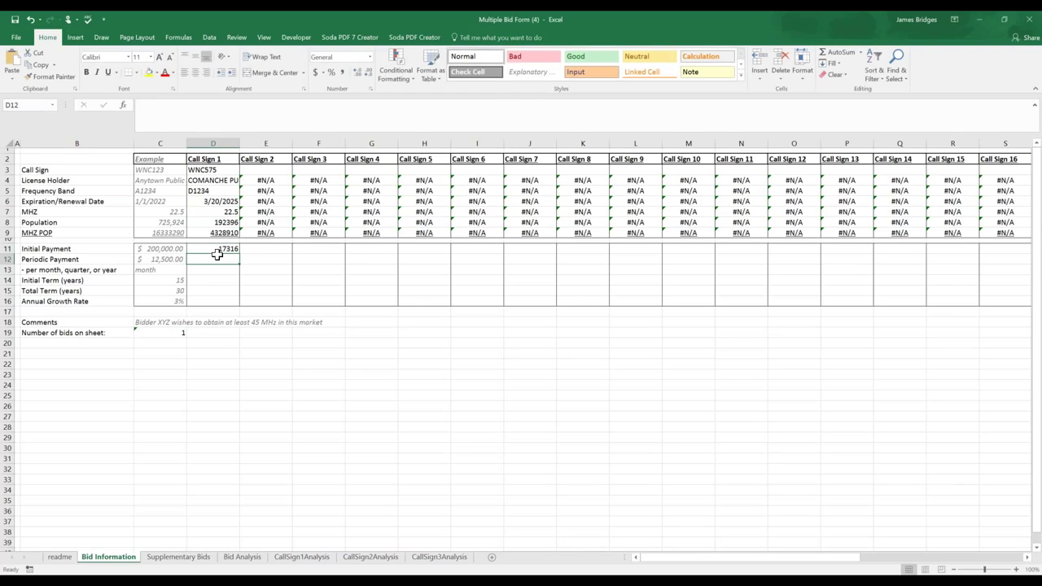
text(1003)
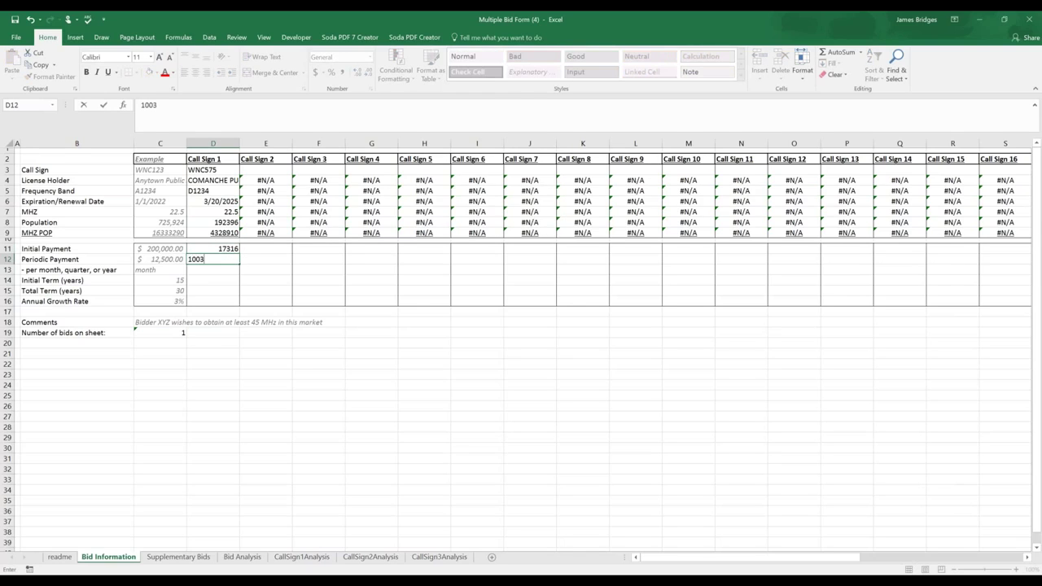
key(Return)
text(month)
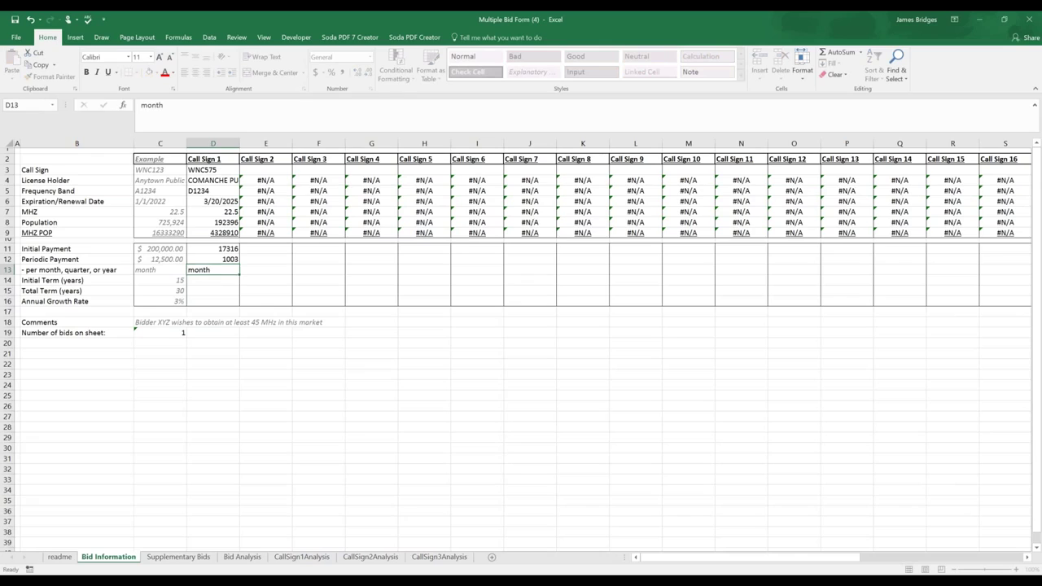
key(Return)
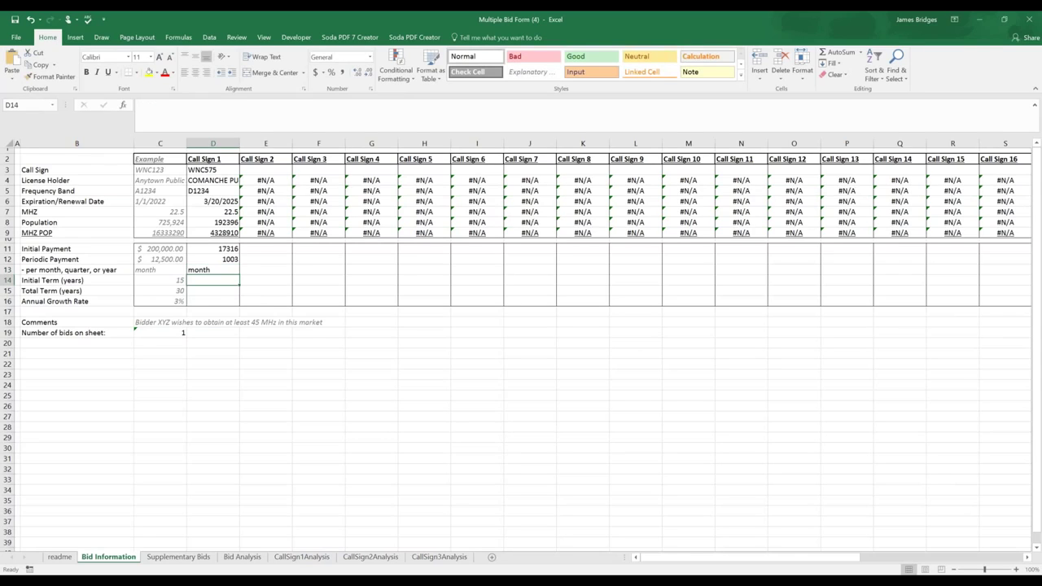
- Set Call Sign 1's initial term to 5 years, total term to 30 years and annual growth rate to 3
key(F2)
text(5)
key(Return)
text(30)
key(Return)
text(3)
key(Return)
- Copy Call Sign 1's payment period, initial term, total term and growth rate across to Call Sign 2 through Call Sign 10
drag(209, 269, 236, 304)
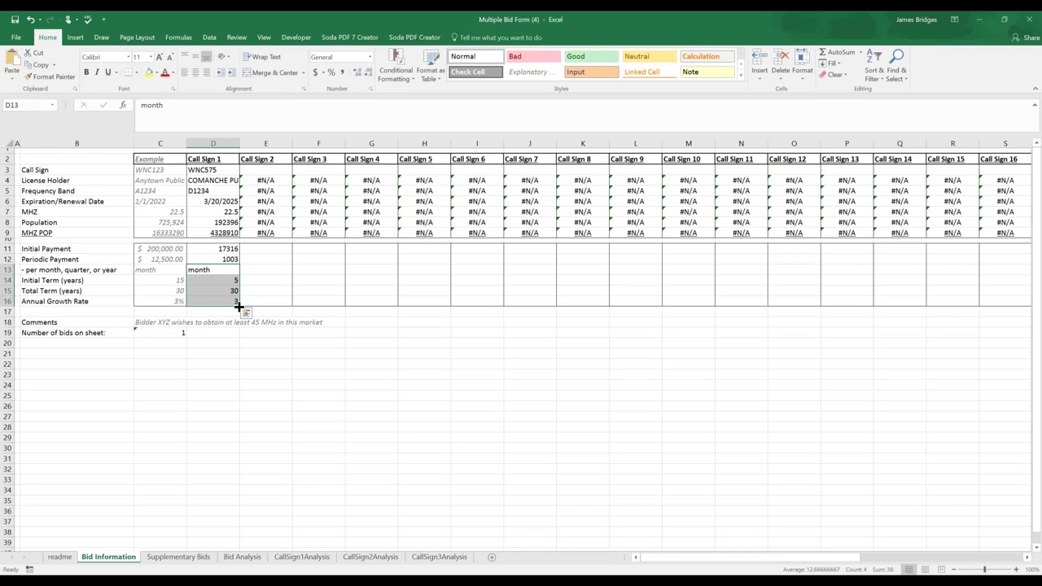
drag(238, 305, 704, 307)
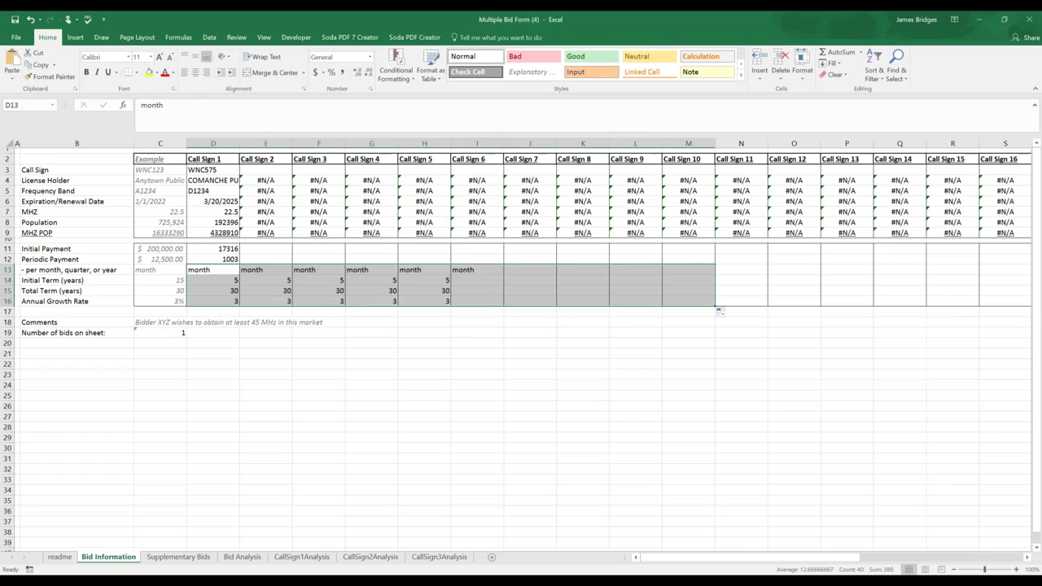
click(263, 248)
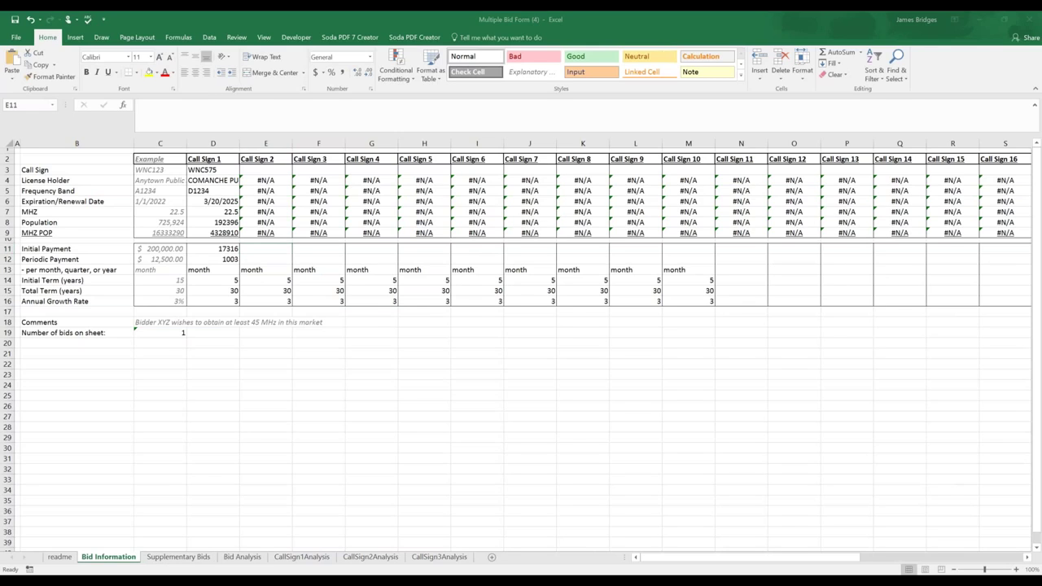
- Return to the Spectrum Auction site in the browser and open the form for placing another bid
key(alt+Tab)
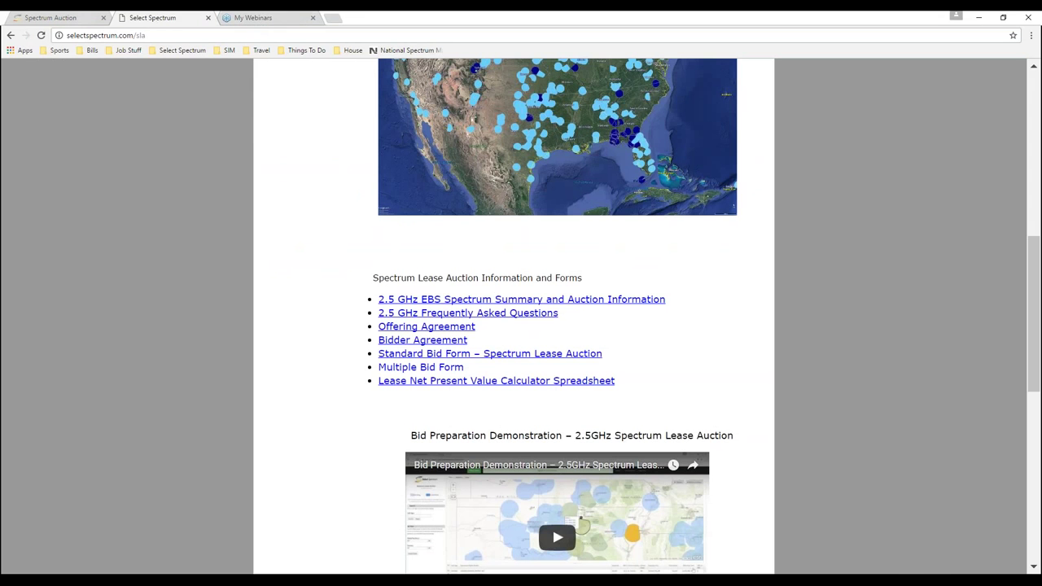
click(34, 17)
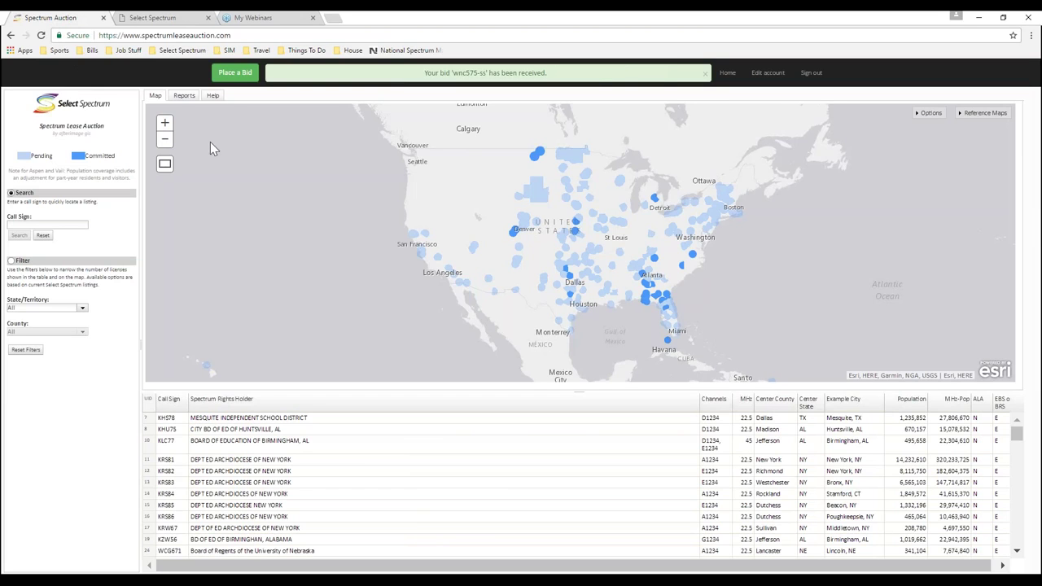
click(234, 73)
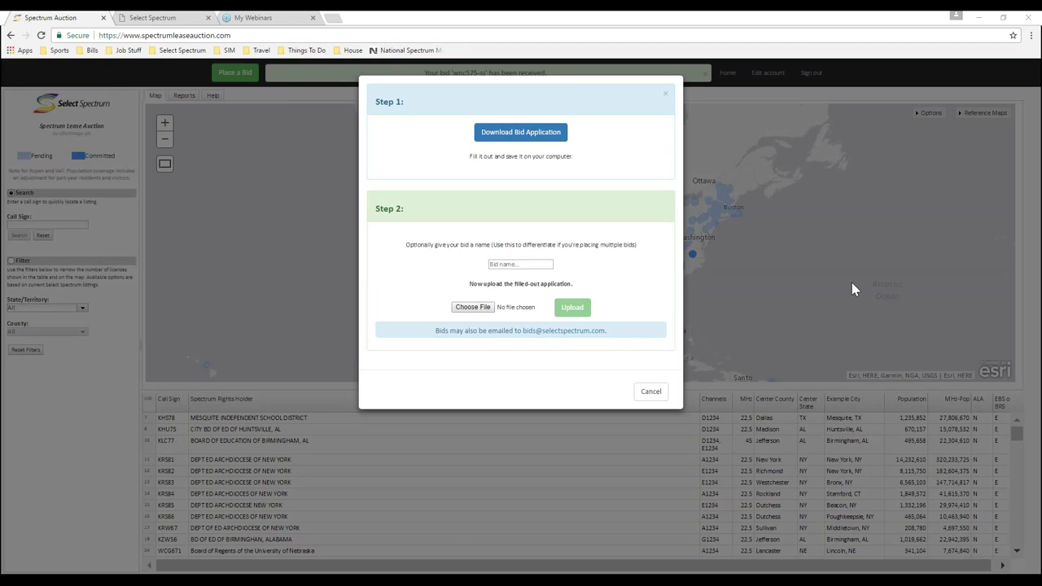
mouse_move(279, 581)
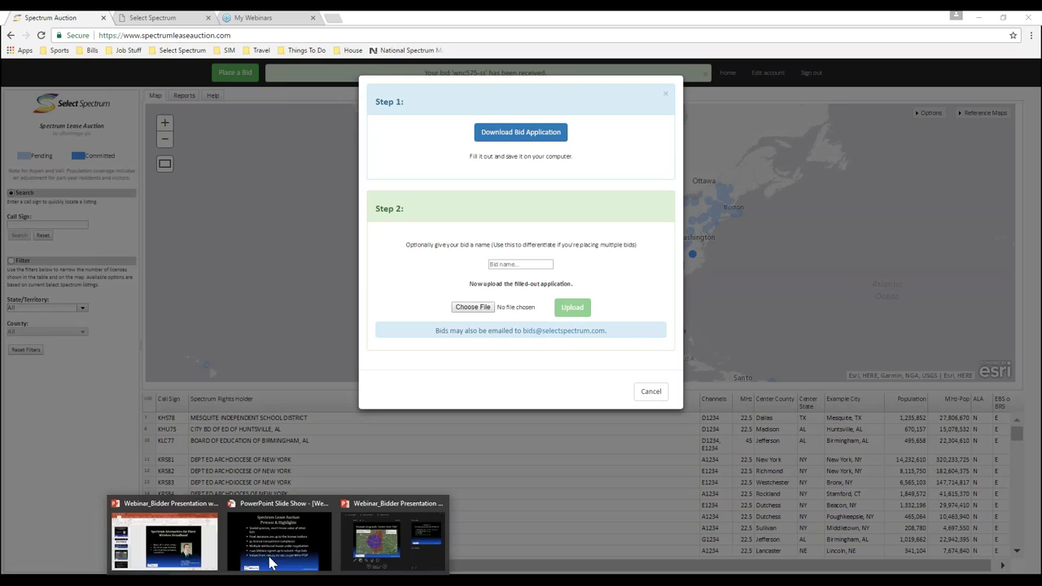